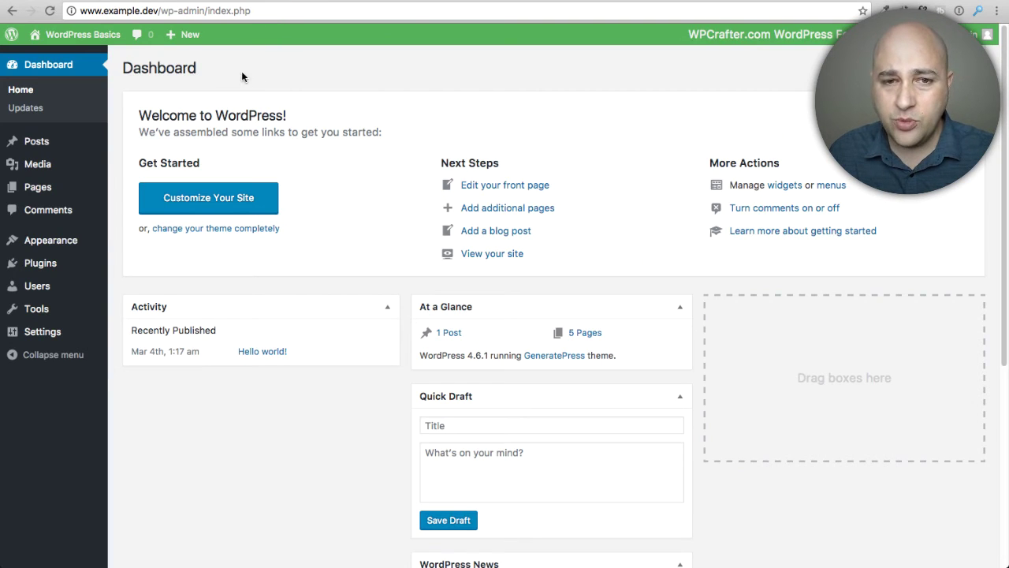
- Open the Home page from All Pages in the Visual editor
click(38, 189)
mouse_move(208, 213)
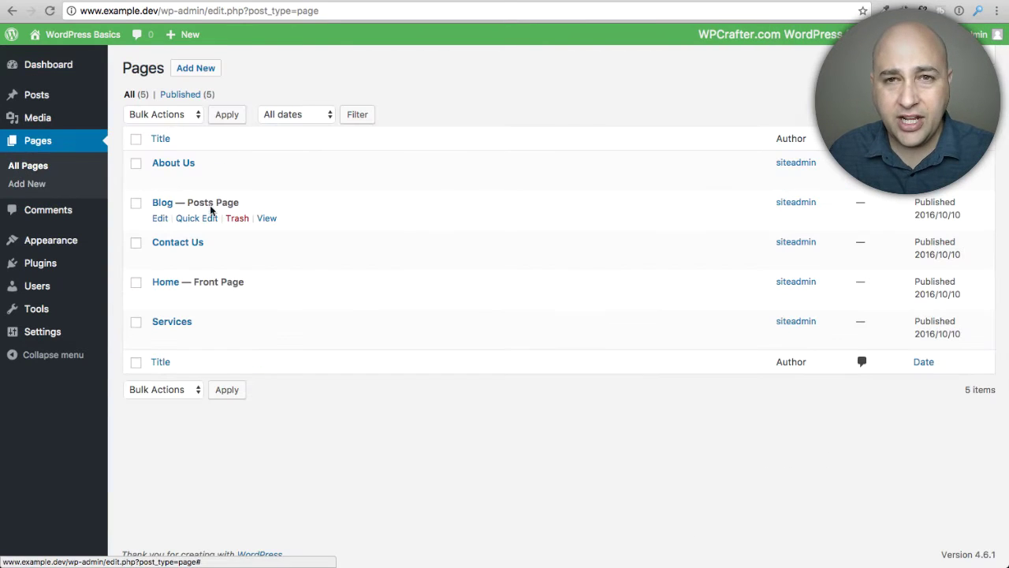
click(167, 286)
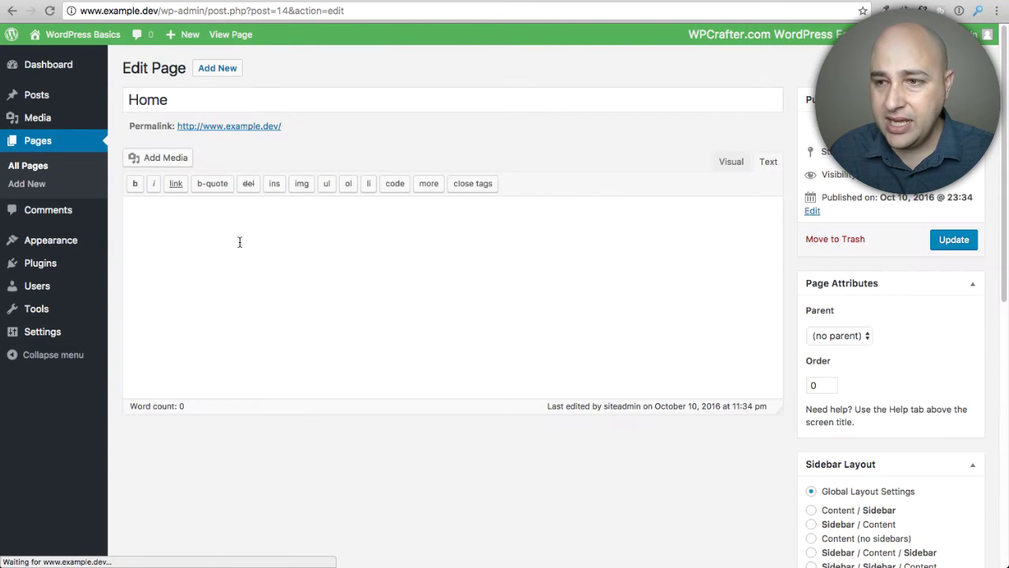
click(722, 163)
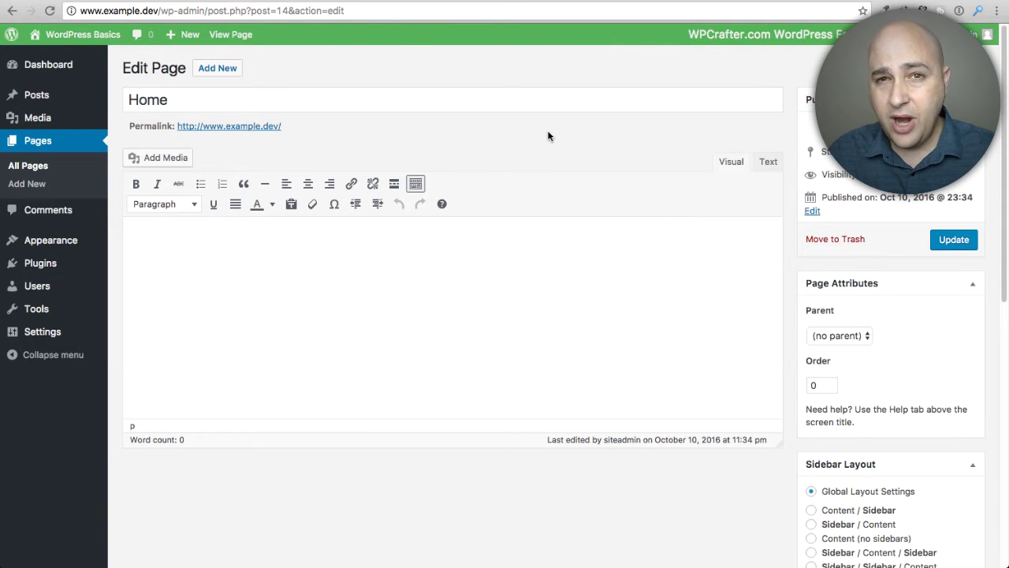
- Type 'Type out your content' into the Home page body
click(516, 241)
text(Ty)
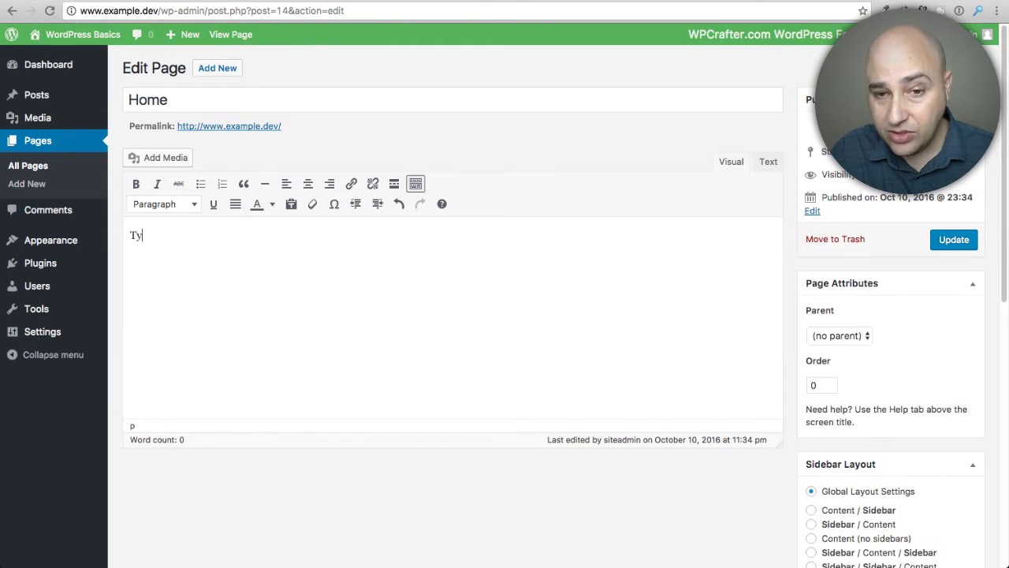
text(pe out your conte)
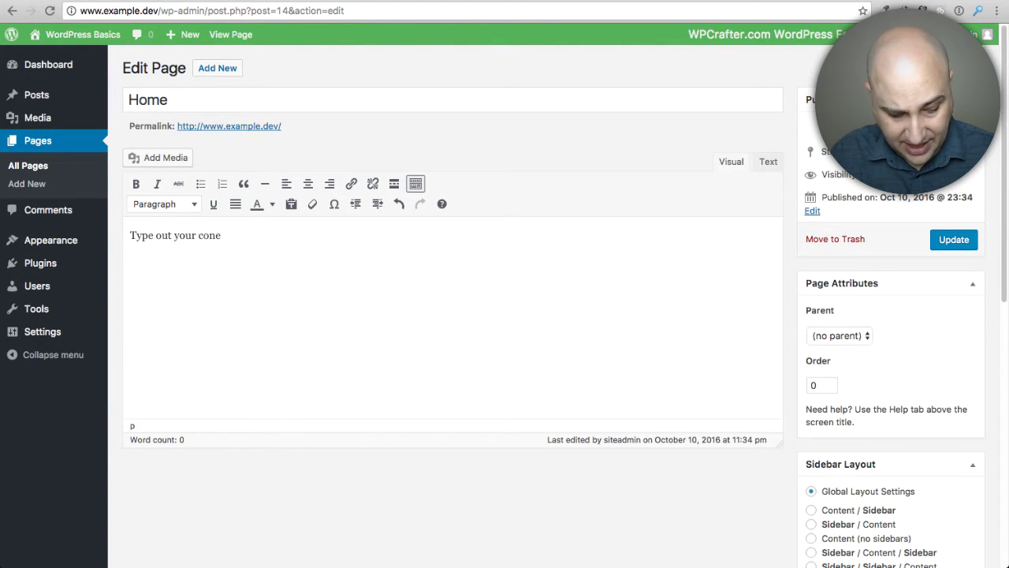
key(BackSpace)
text(tent)
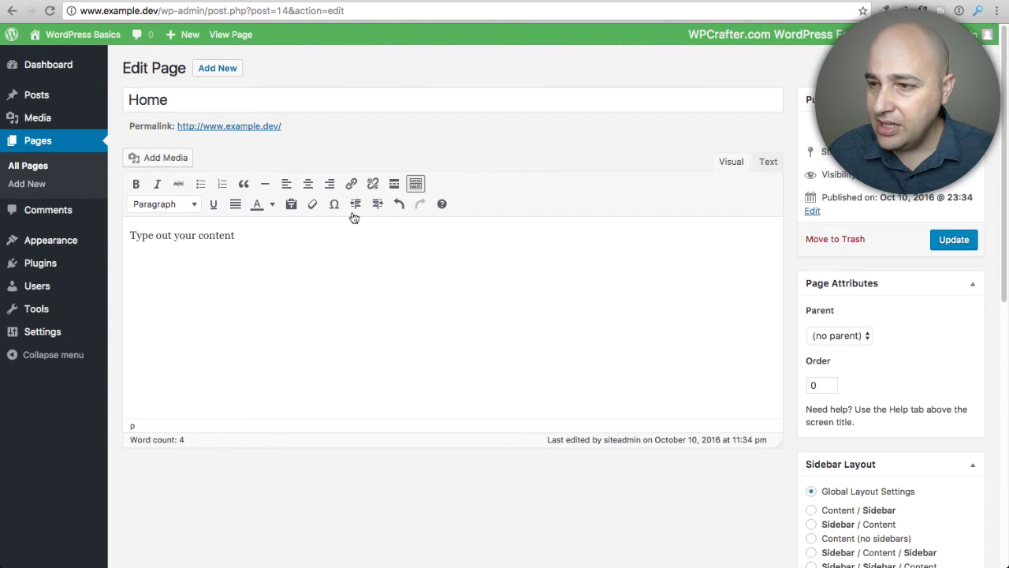
- Update the Home page, verify 'Type out your content' on the live site, then edit it again
click(956, 240)
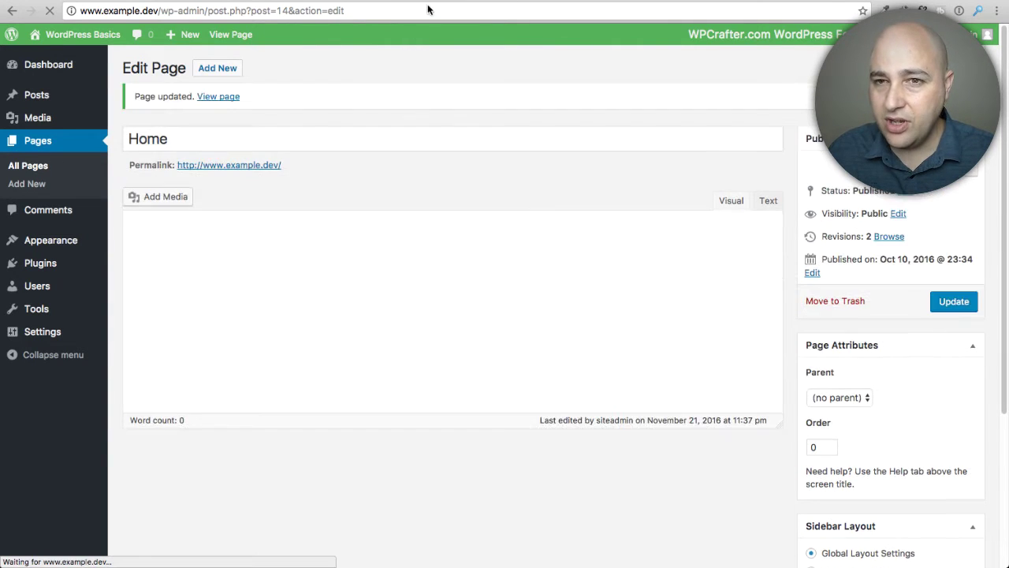
click(431, 3)
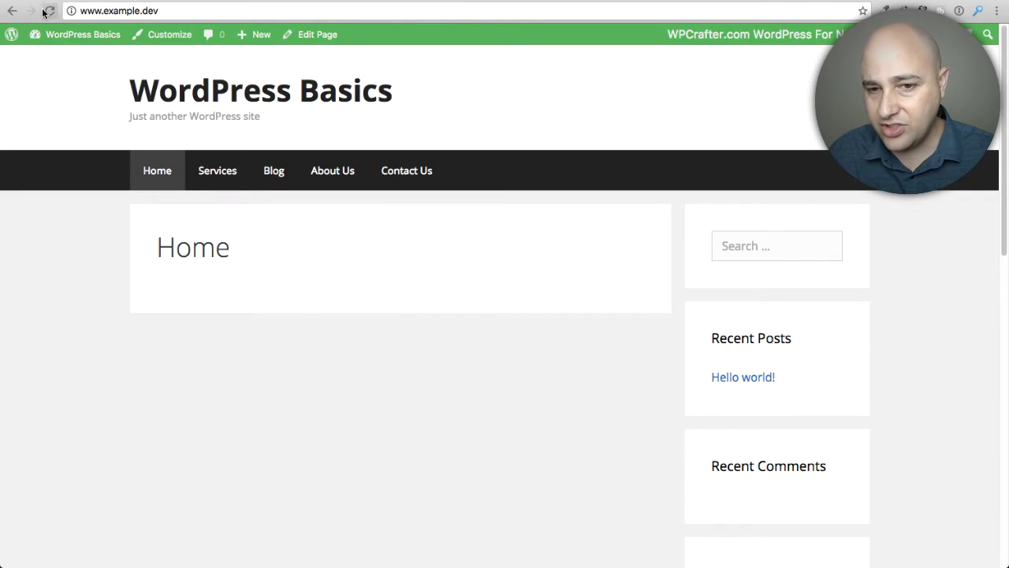
click(49, 10)
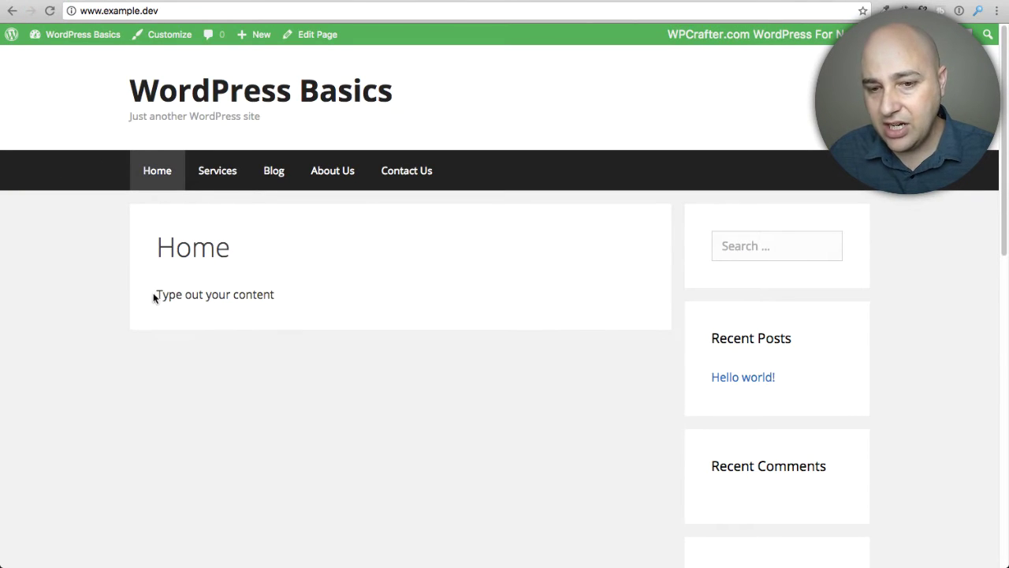
drag(152, 293, 315, 298)
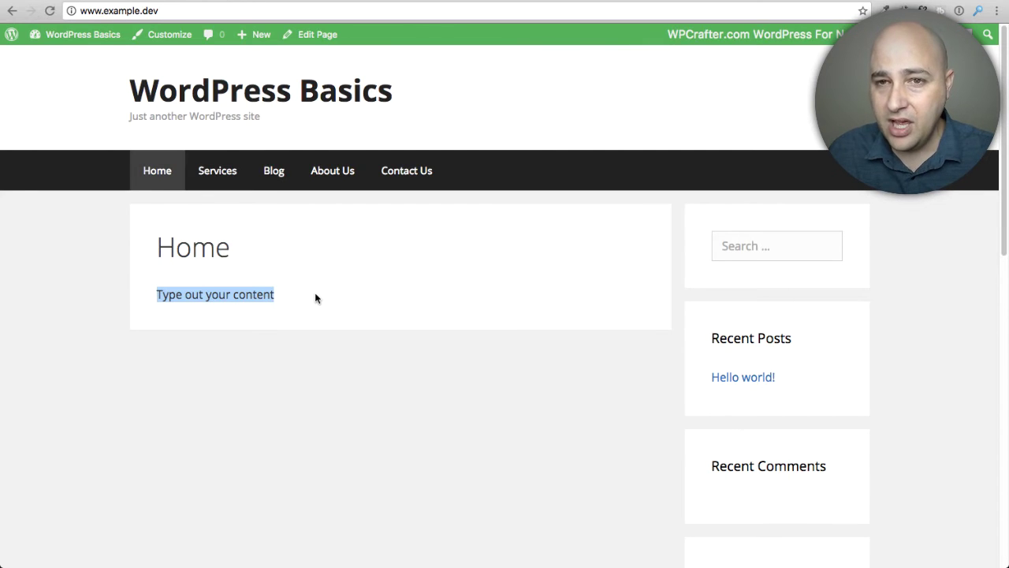
click(315, 34)
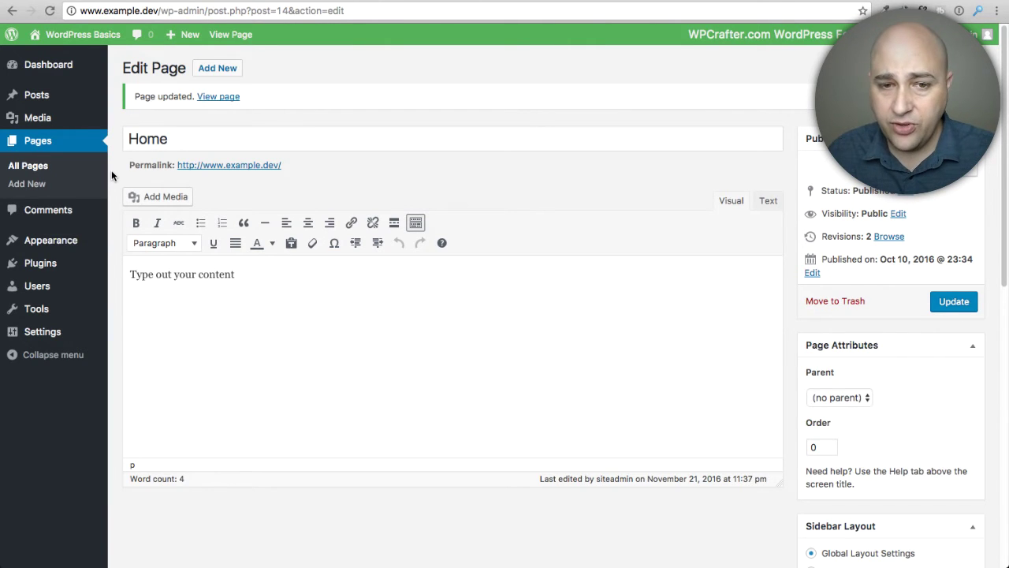
- Find Elementor Page Builder under Add New plugins, install it and activate it
mouse_move(49, 266)
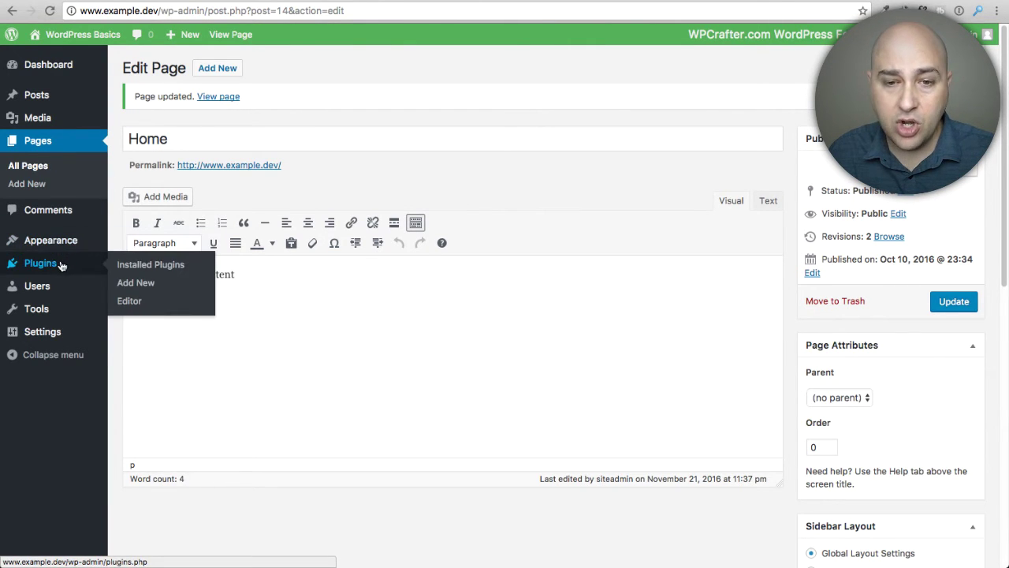
click(136, 284)
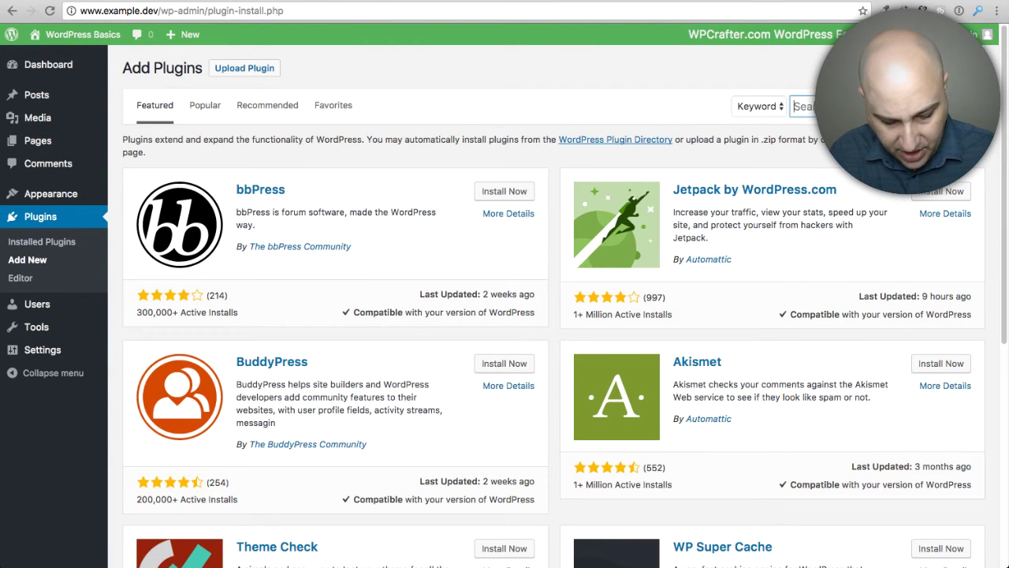
text(pa)
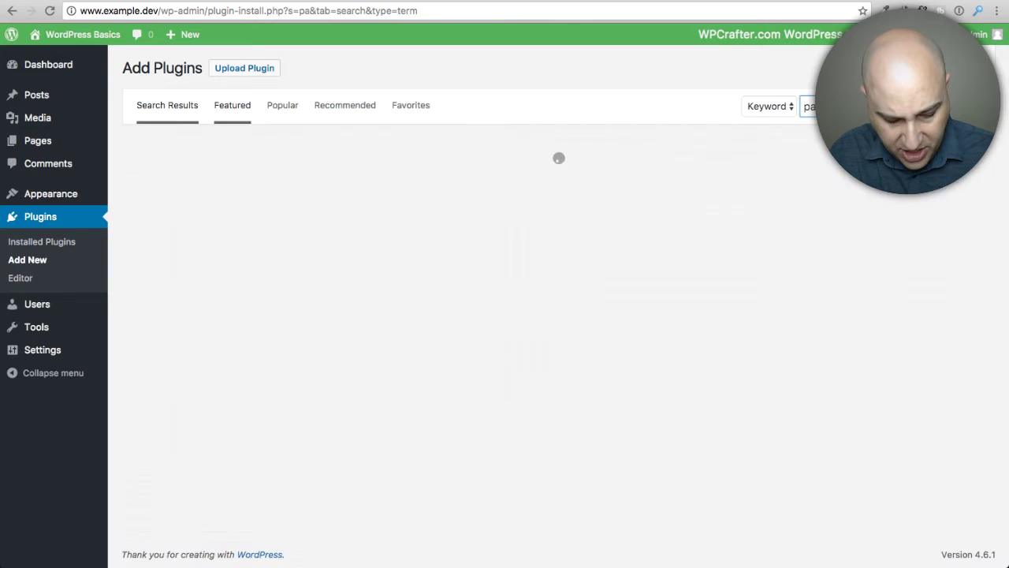
text(ge builder)
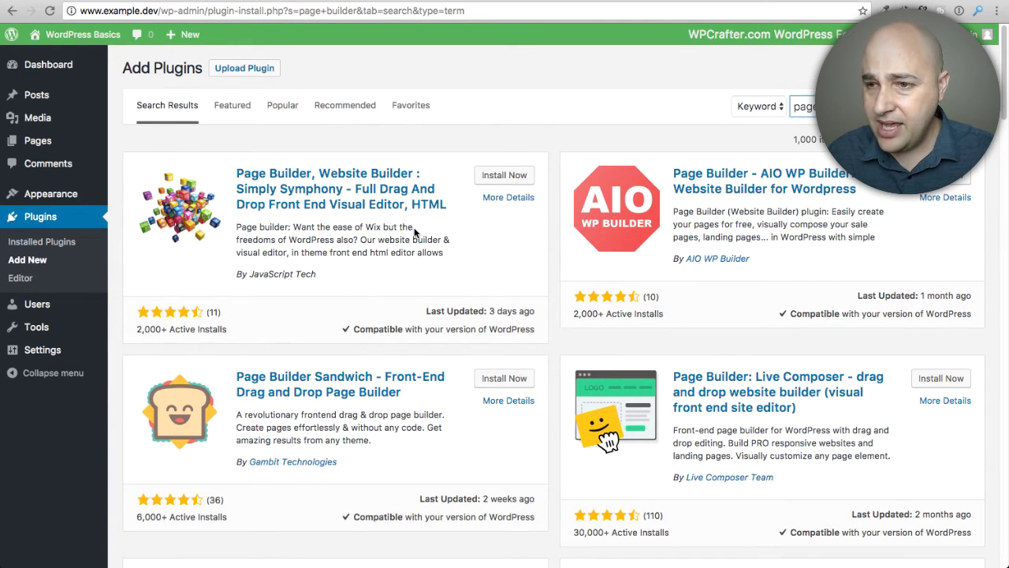
scroll(414, 231, down, 3)
scroll(414, 231, down, 11)
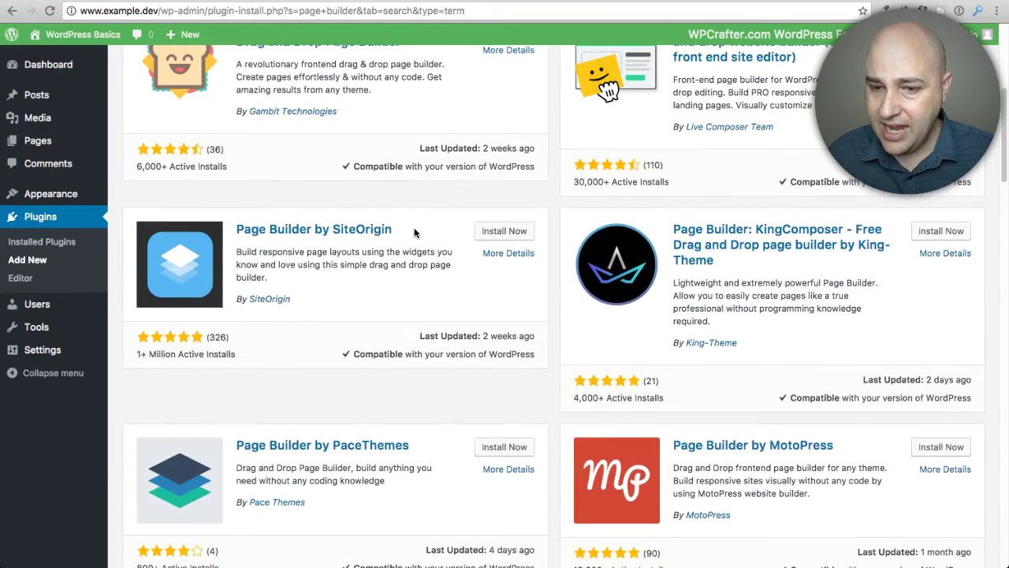
scroll(414, 231, down, 11)
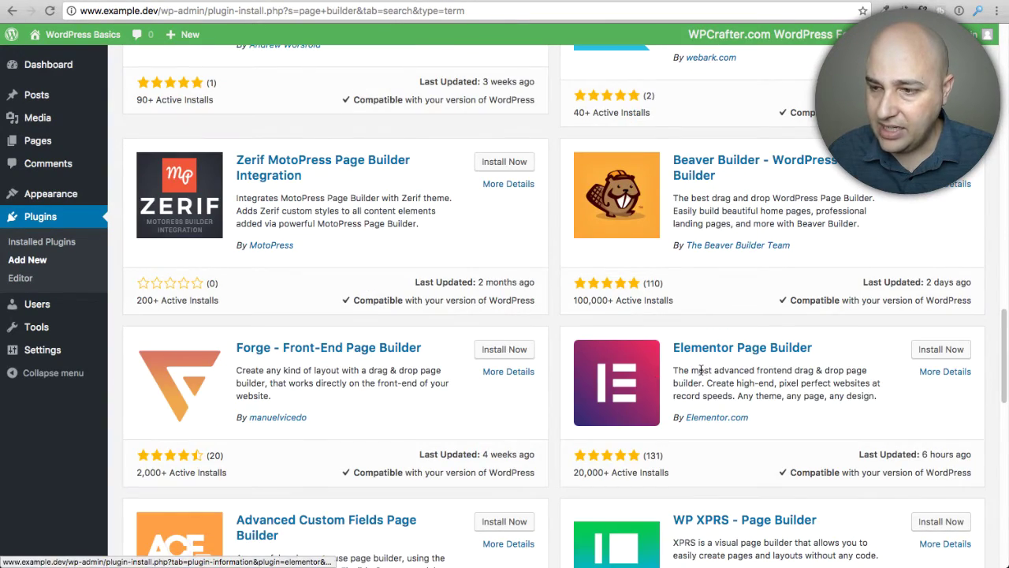
click(937, 350)
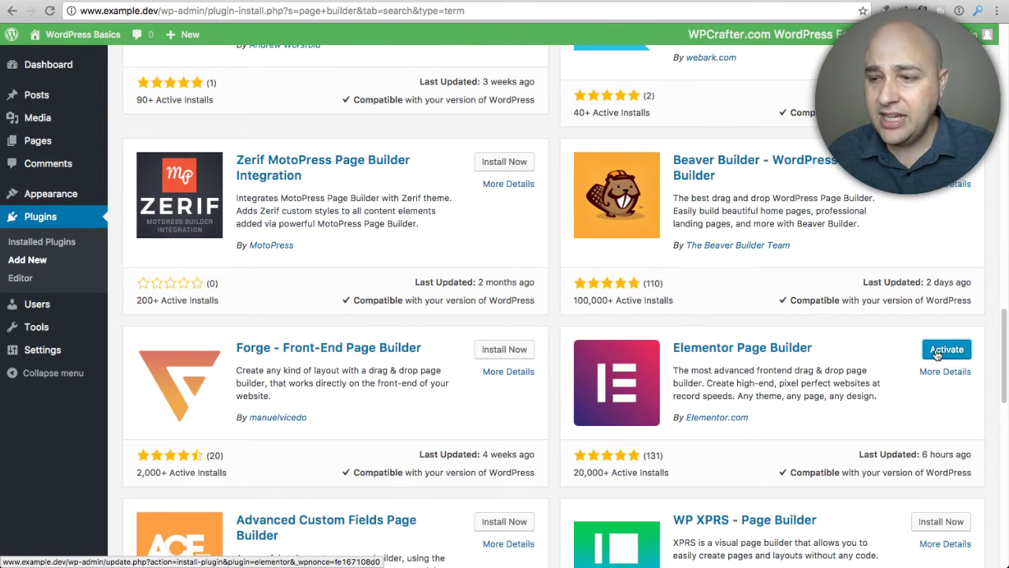
click(945, 350)
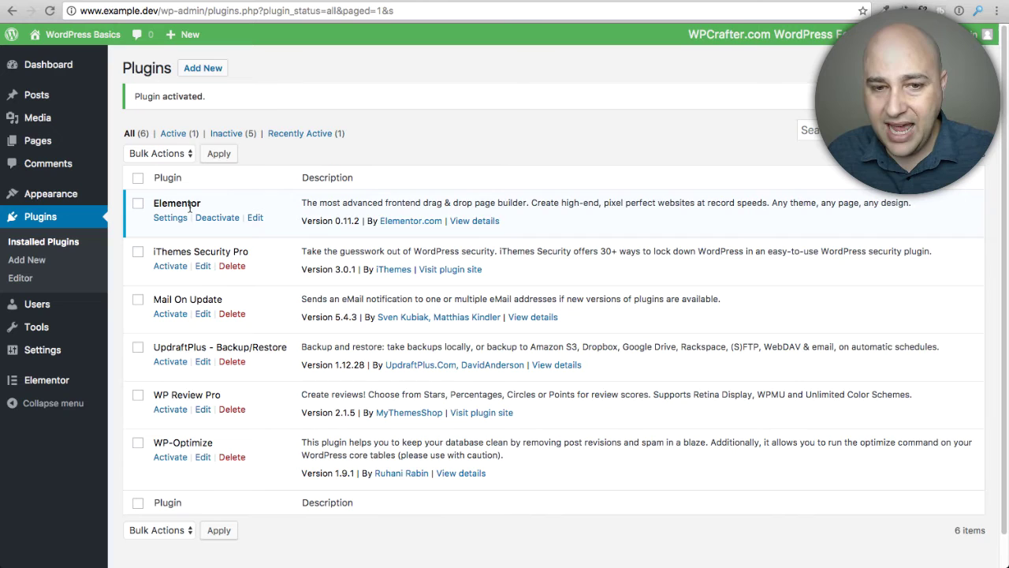
- Set the Home page to no sidebar and full-width content, with its title hidden
click(47, 145)
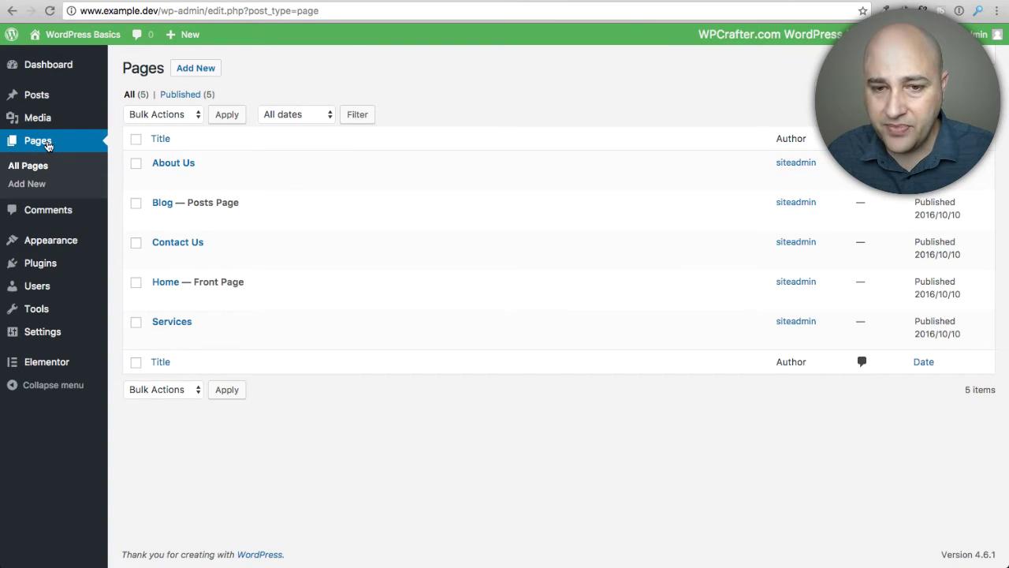
click(172, 284)
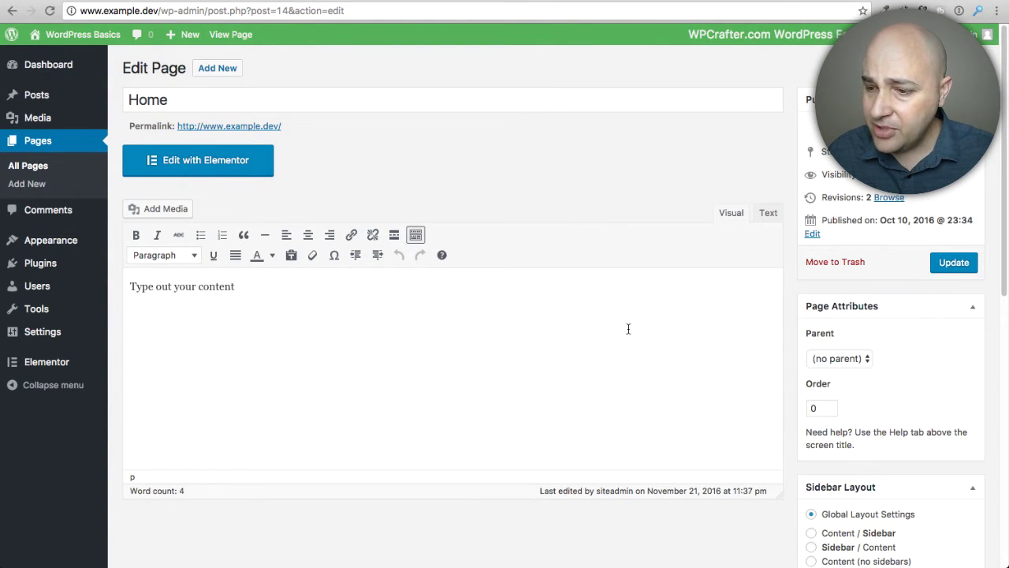
scroll(721, 339, down, 5)
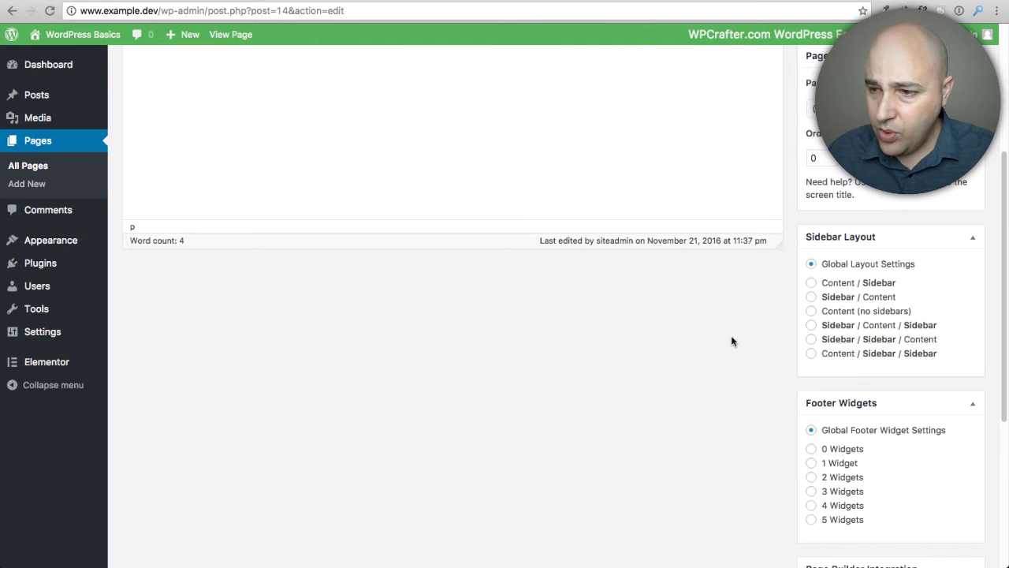
click(811, 312)
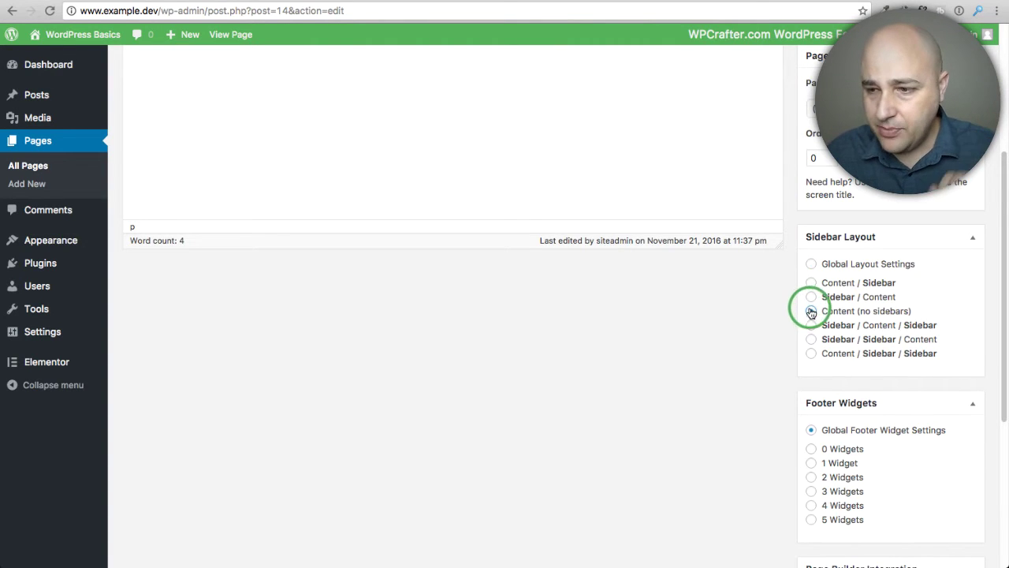
scroll(741, 351, down, 4)
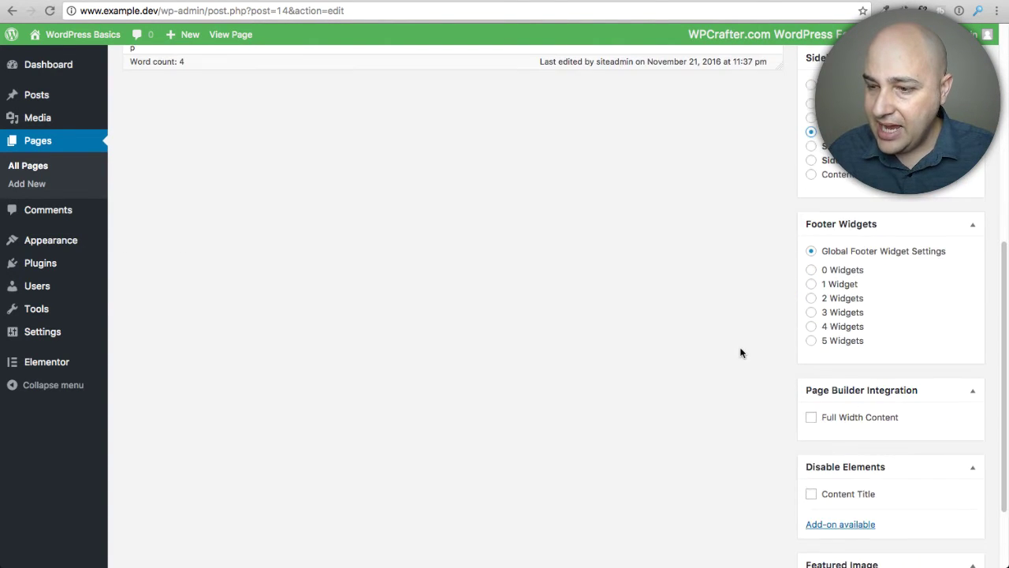
click(810, 418)
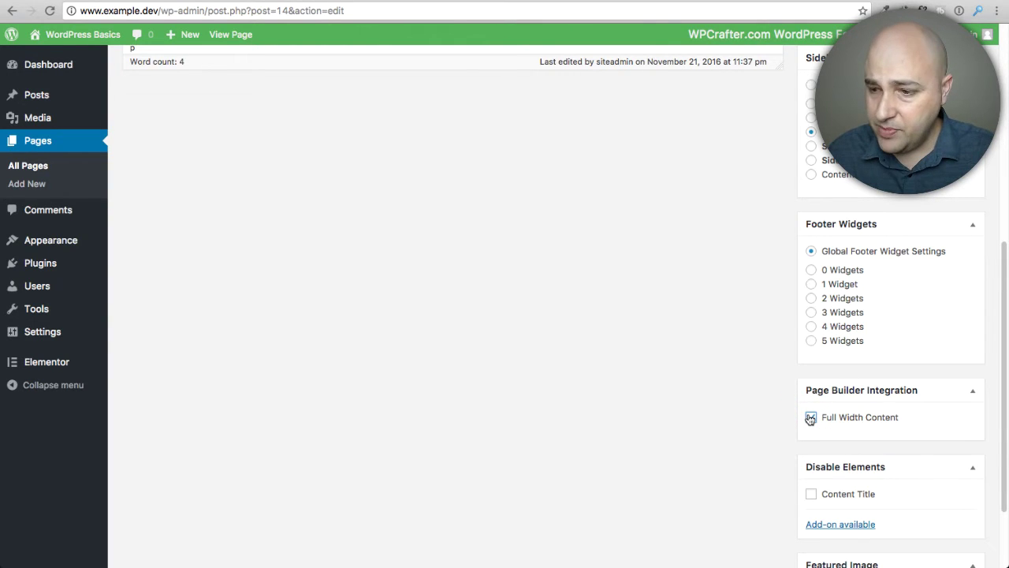
click(810, 494)
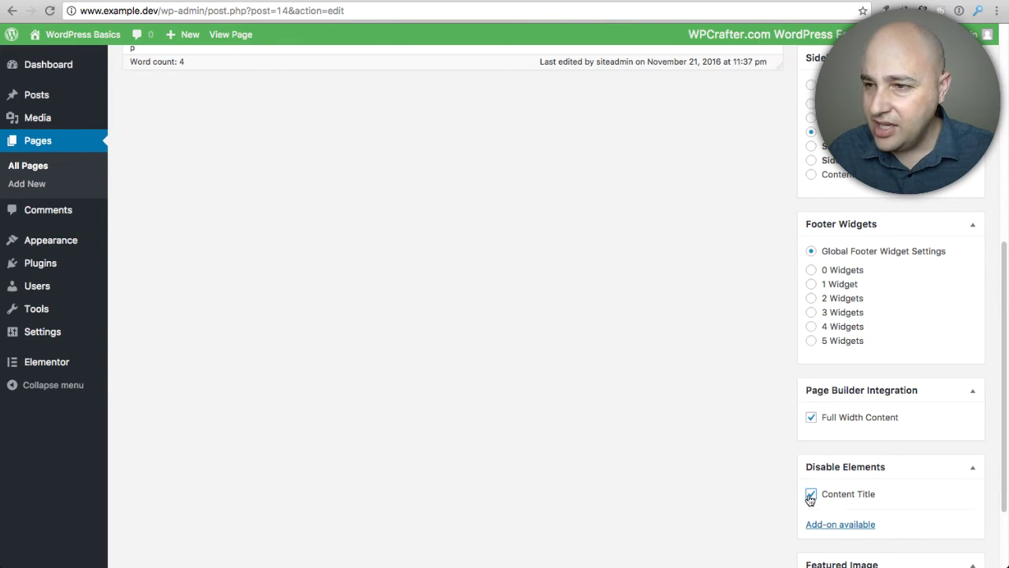
scroll(727, 295, up, 10)
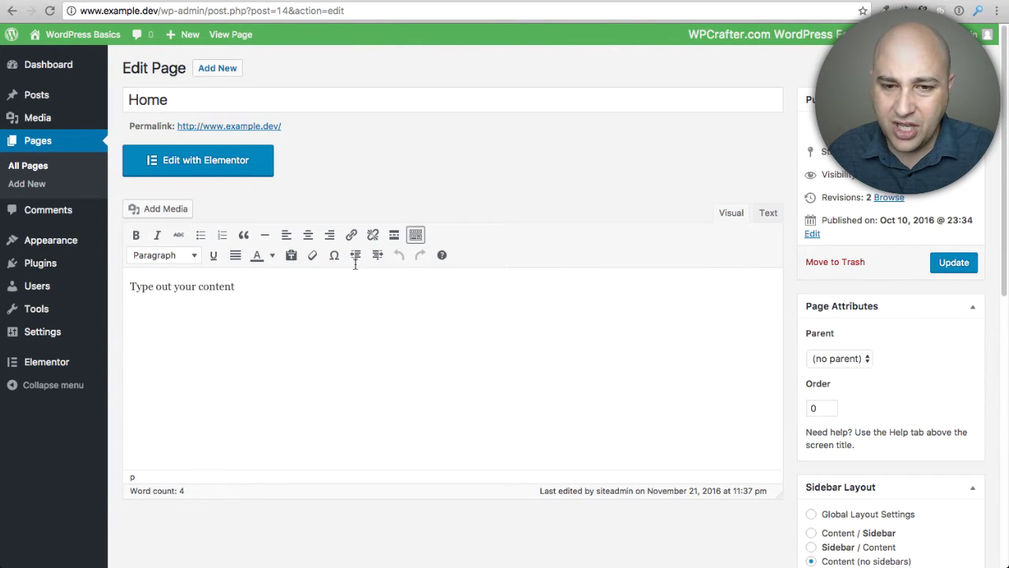
- Delete the 'Type out your content' line and update the page
triple_click(296, 290)
key(BackSpace)
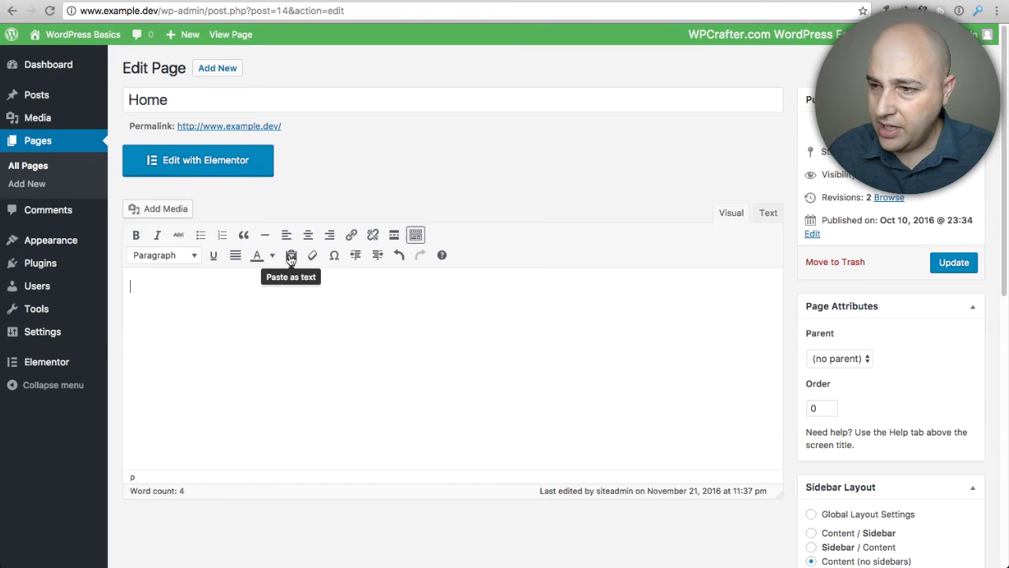
click(950, 263)
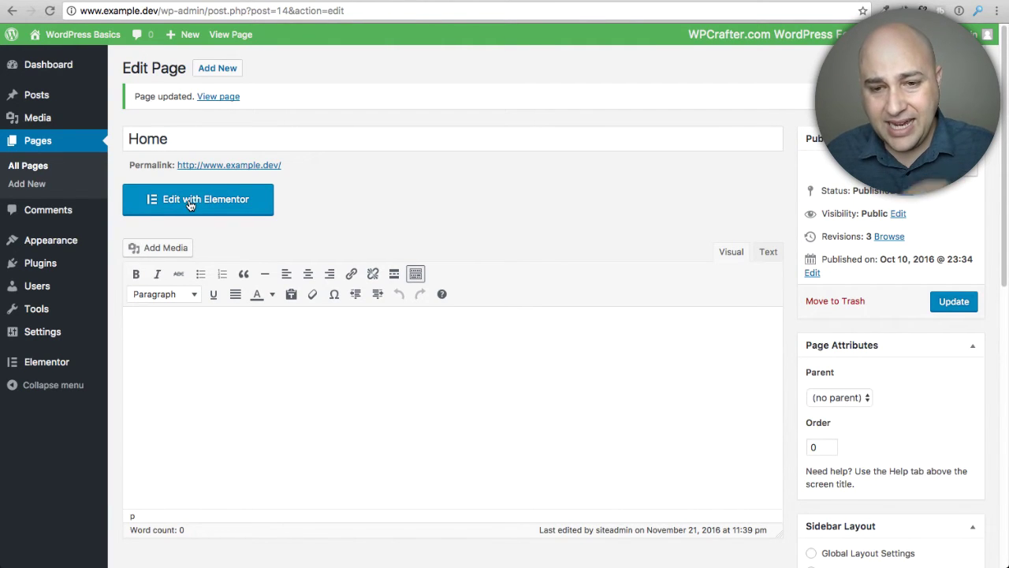
- Open the Home page with Edit with Elementor and browse the widget panel
click(250, 331)
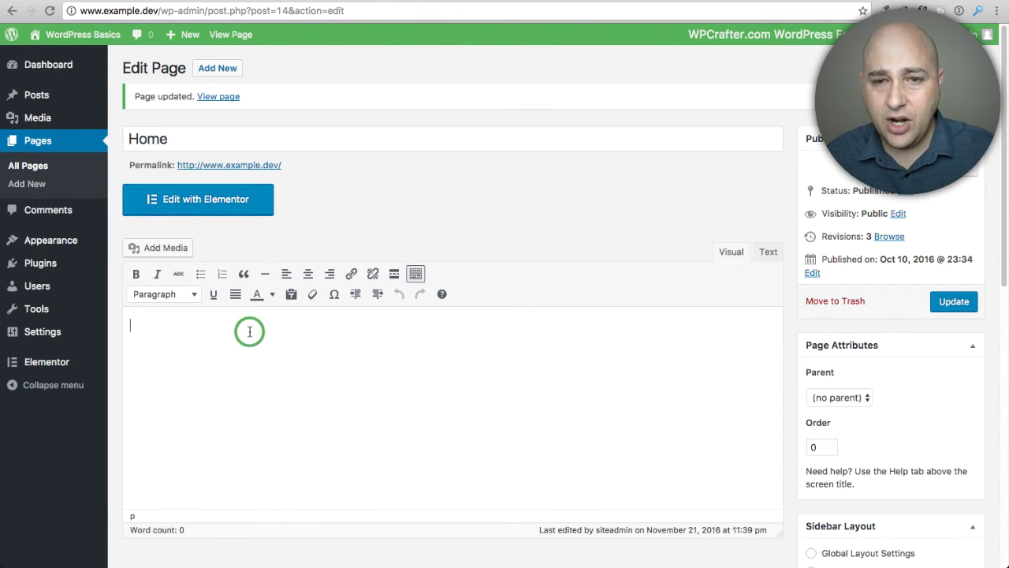
click(208, 199)
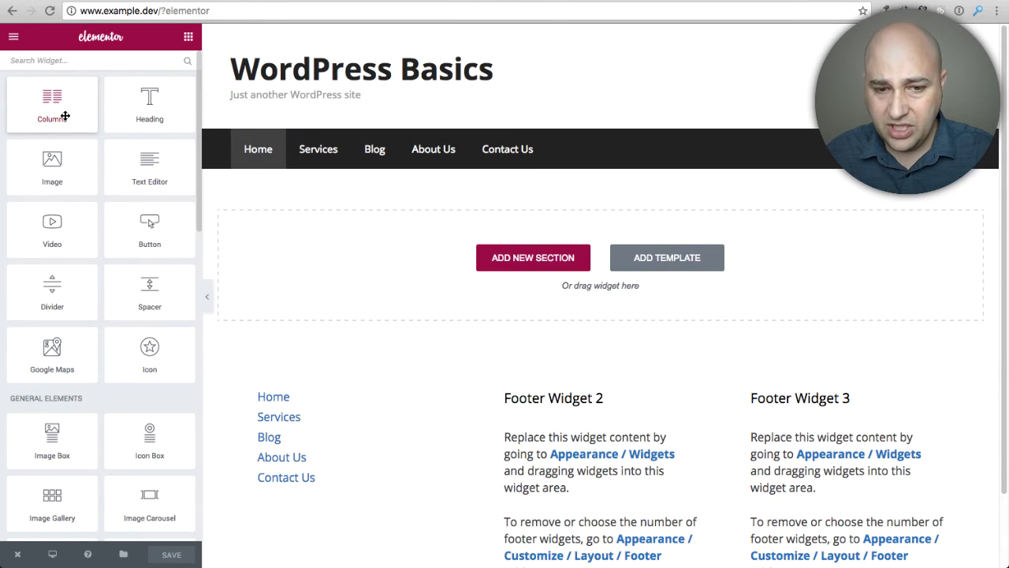
scroll(102, 268, down, 4)
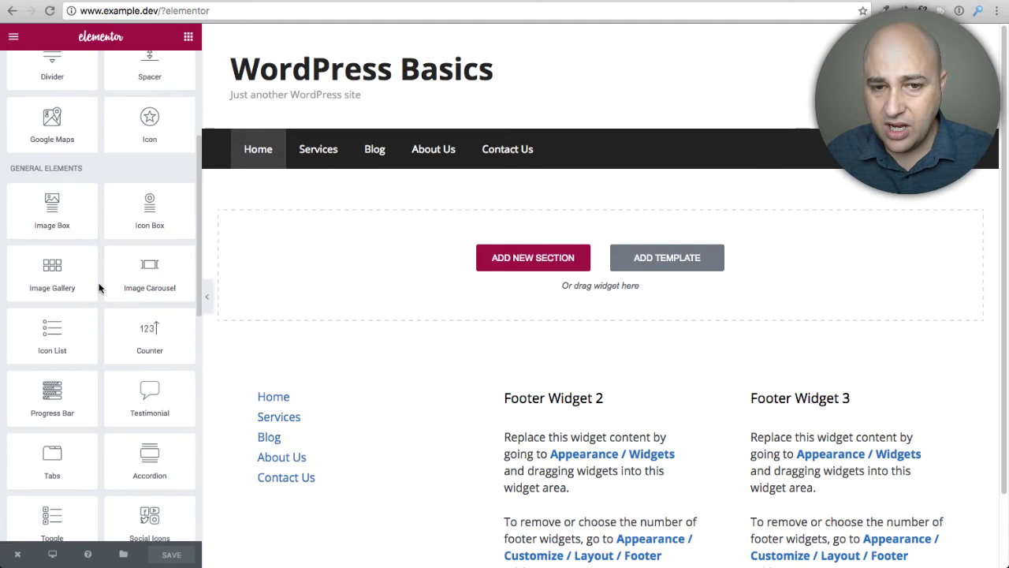
scroll(101, 288, down, 1)
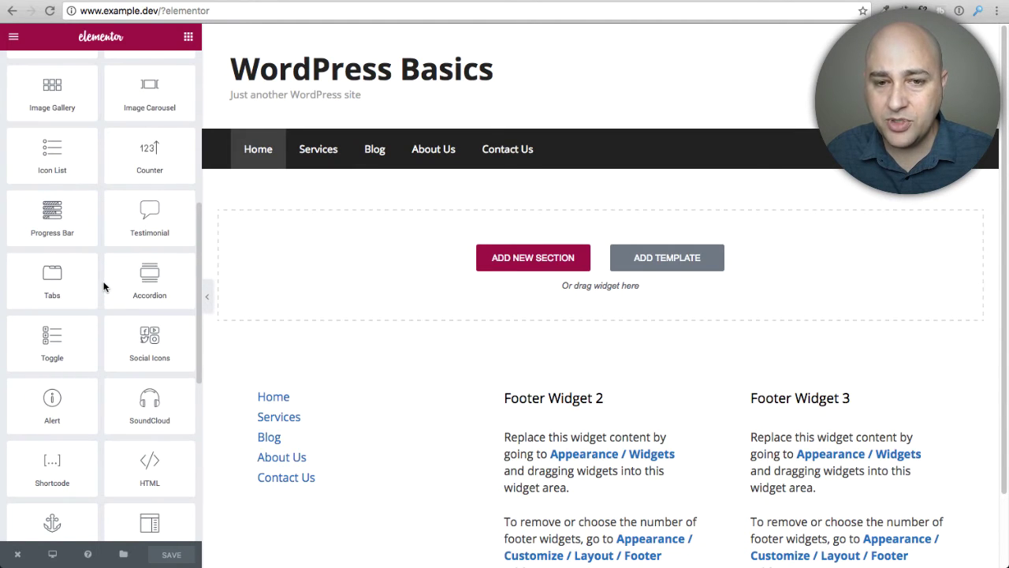
scroll(103, 286, up, 4)
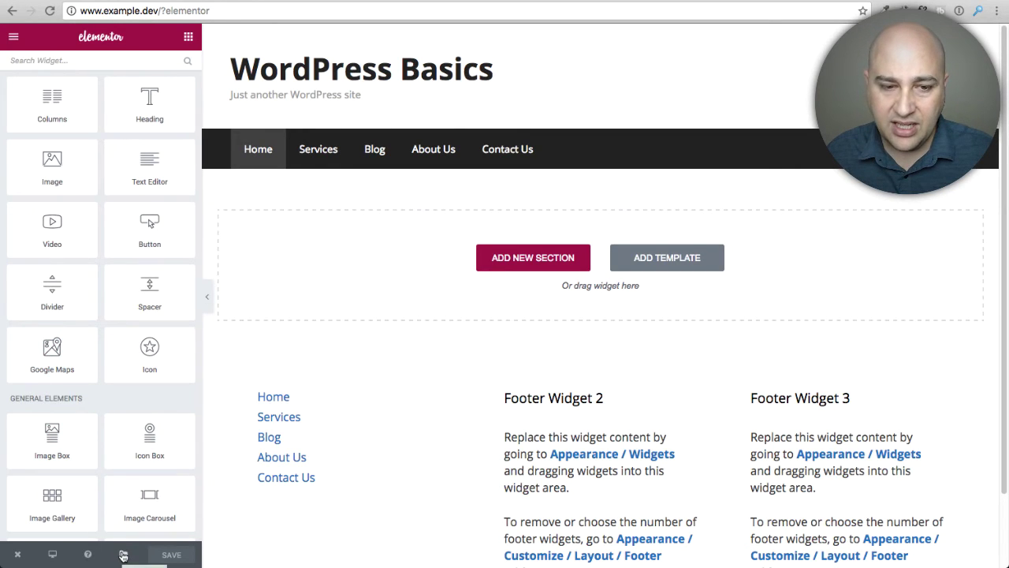
- Insert the Homepage – Agency template from the Elementor Templates Library
click(123, 555)
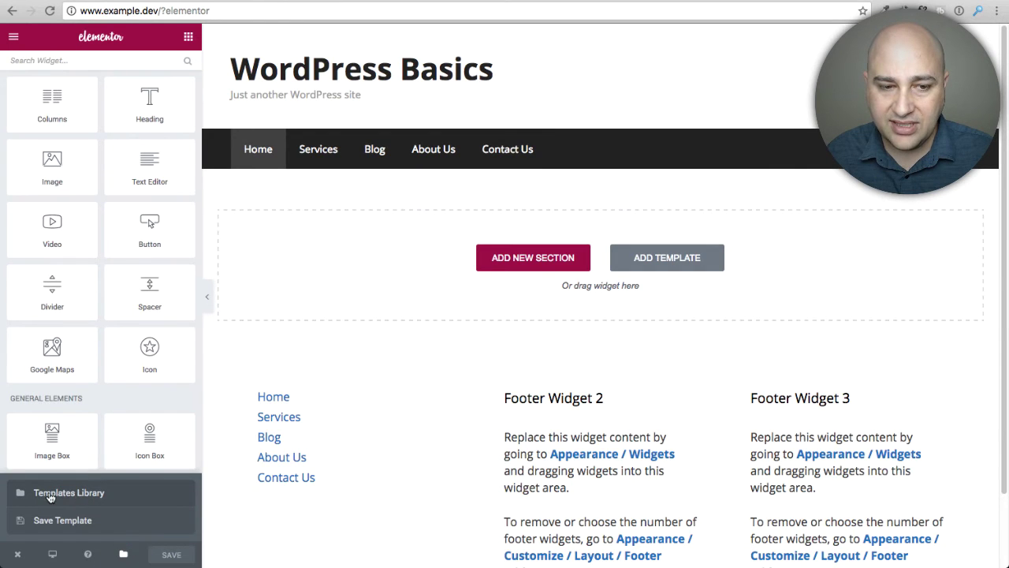
click(47, 494)
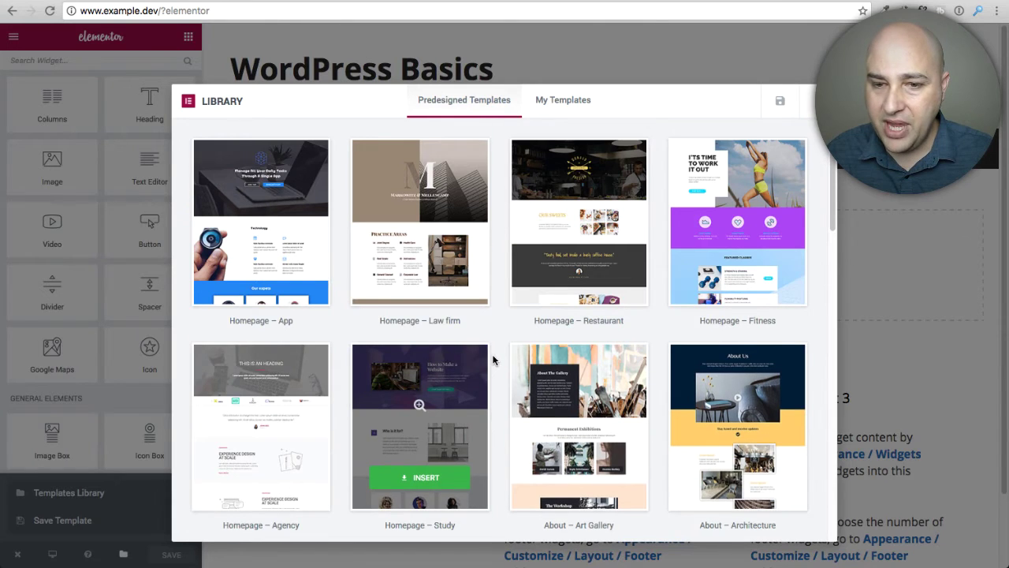
scroll(492, 357, down, 5)
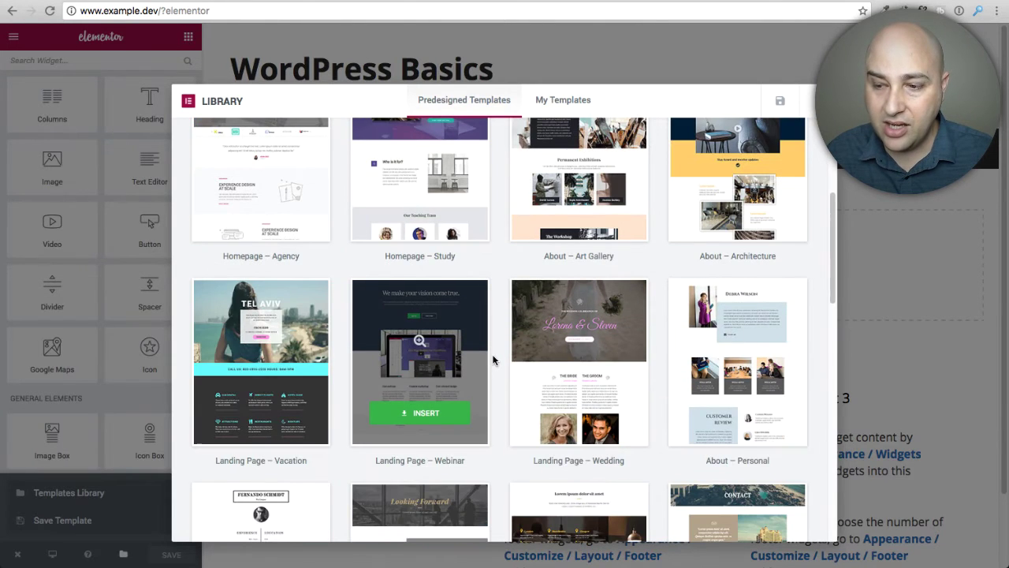
scroll(493, 359, up, 5)
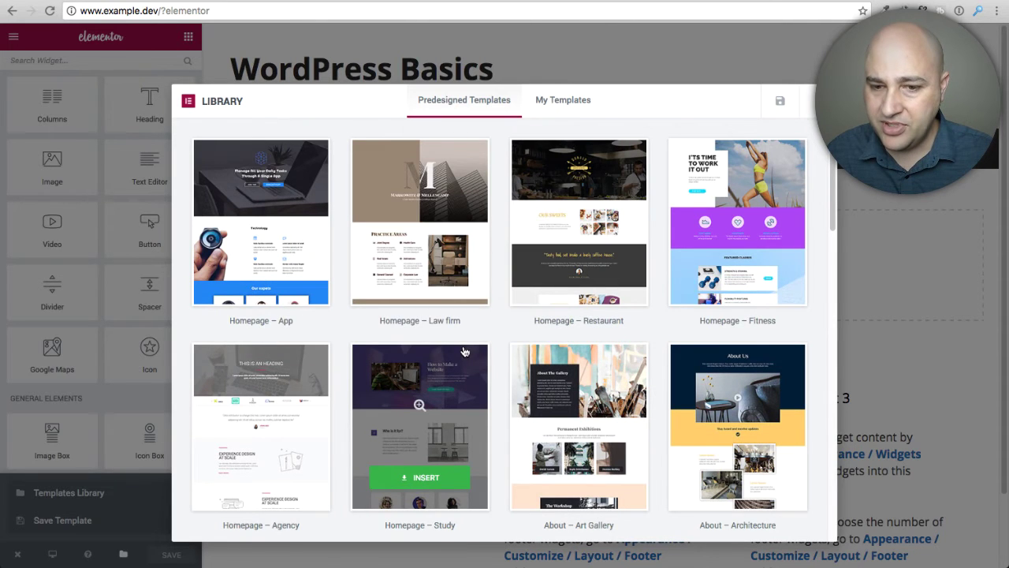
scroll(236, 315, down, 5)
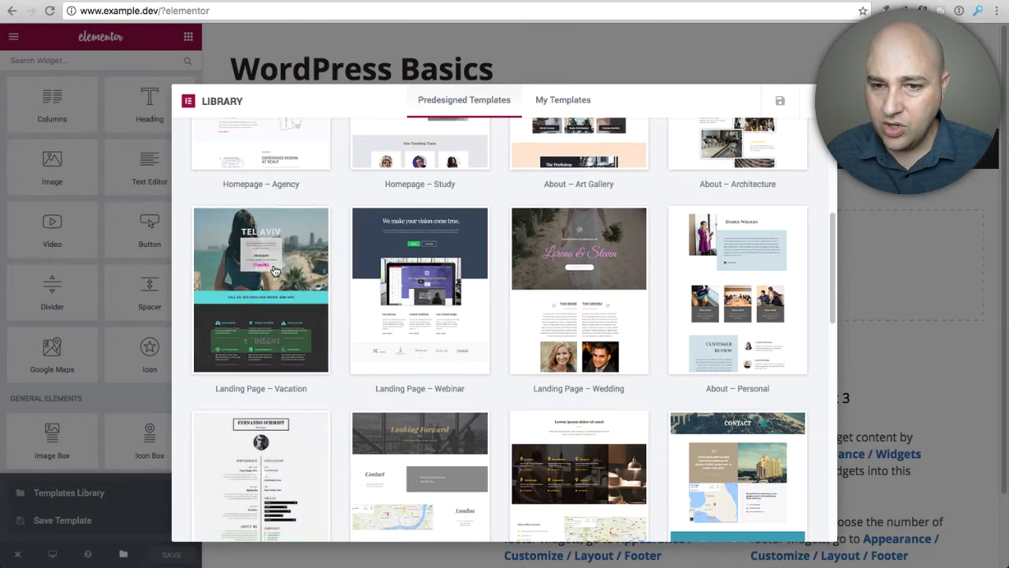
scroll(276, 311, up, 5)
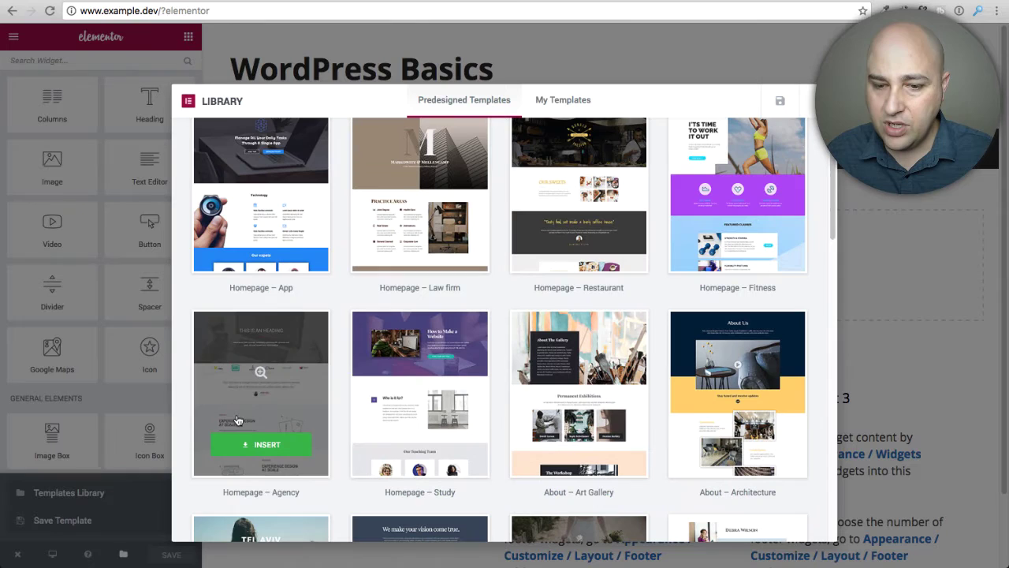
click(262, 445)
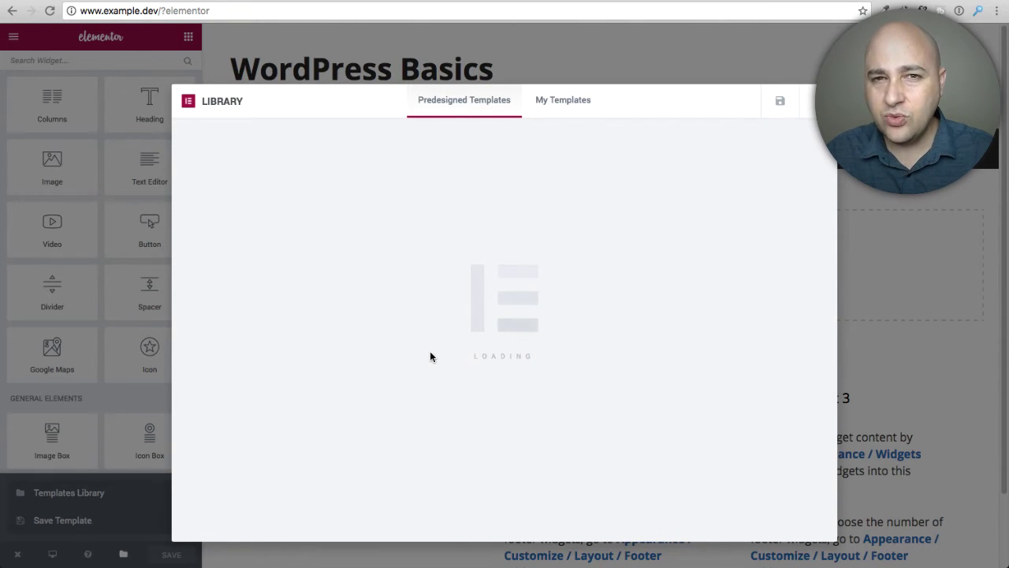
key(Escape)
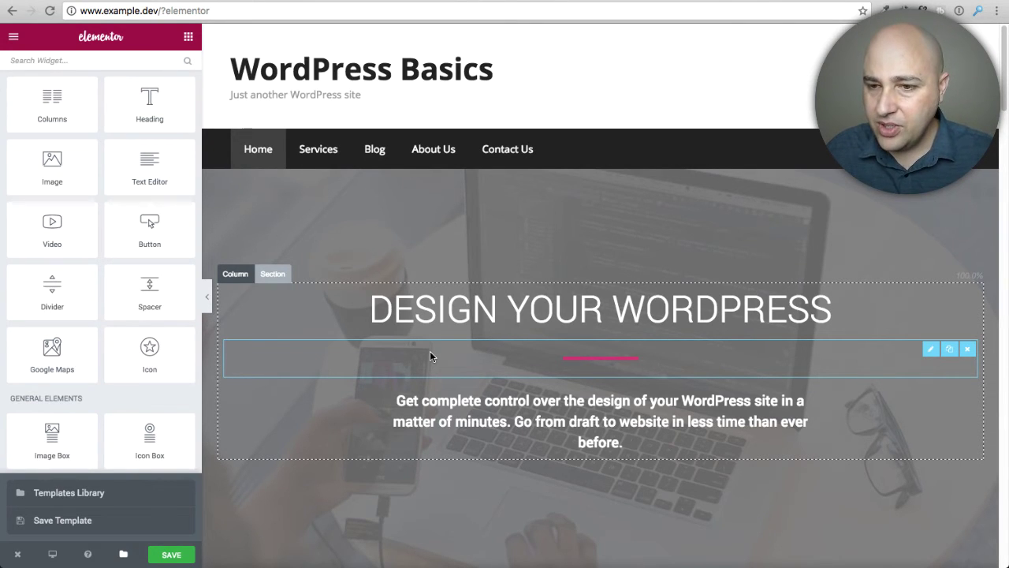
scroll(568, 213, down, 4)
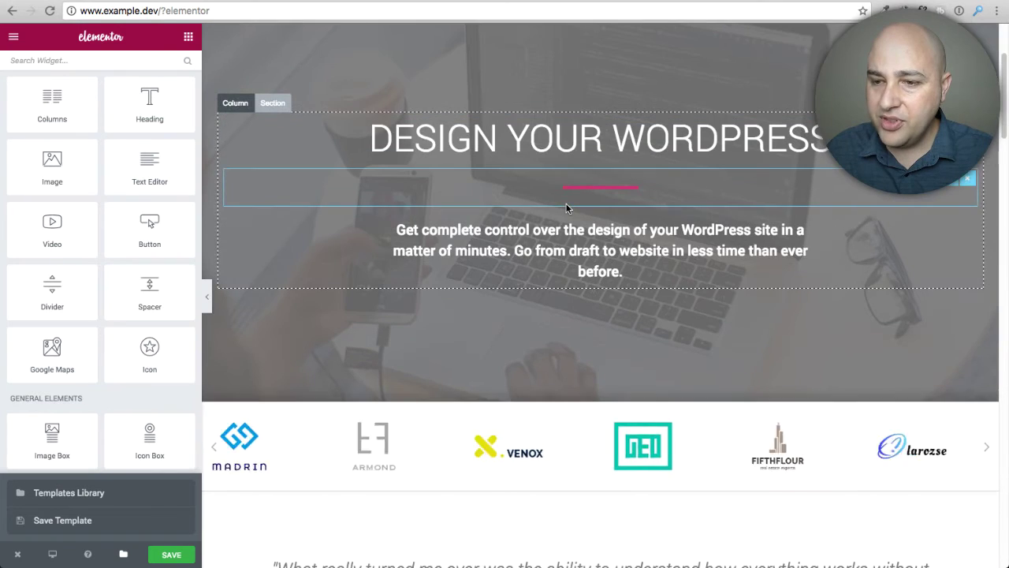
scroll(573, 223, down, 1)
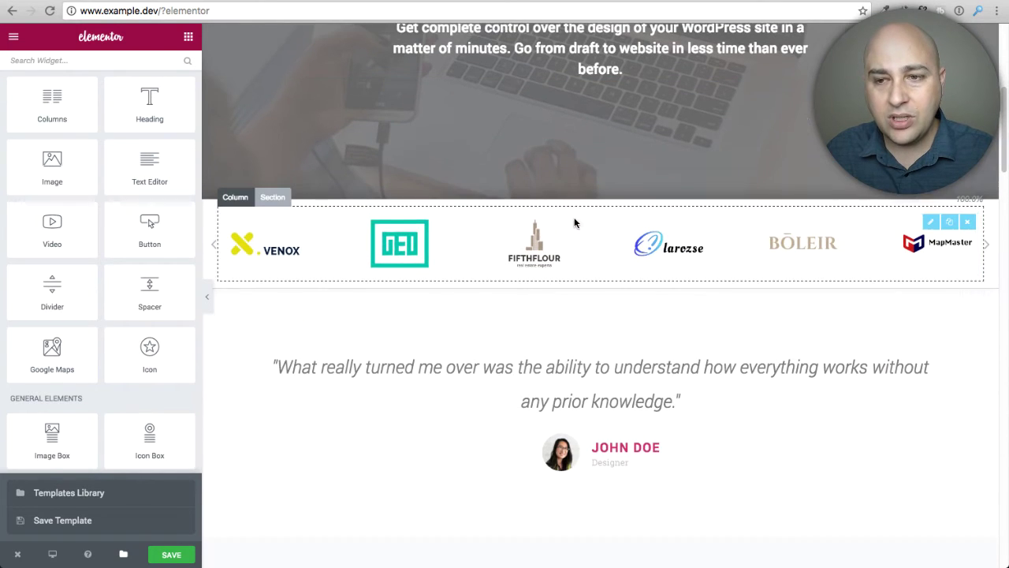
scroll(574, 222, down, 1)
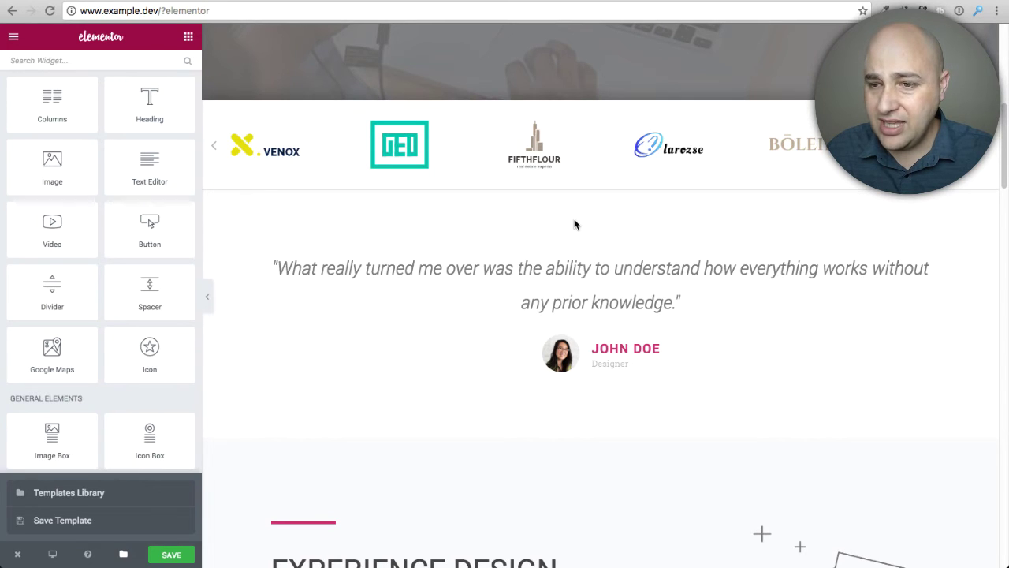
scroll(574, 224, down, 2)
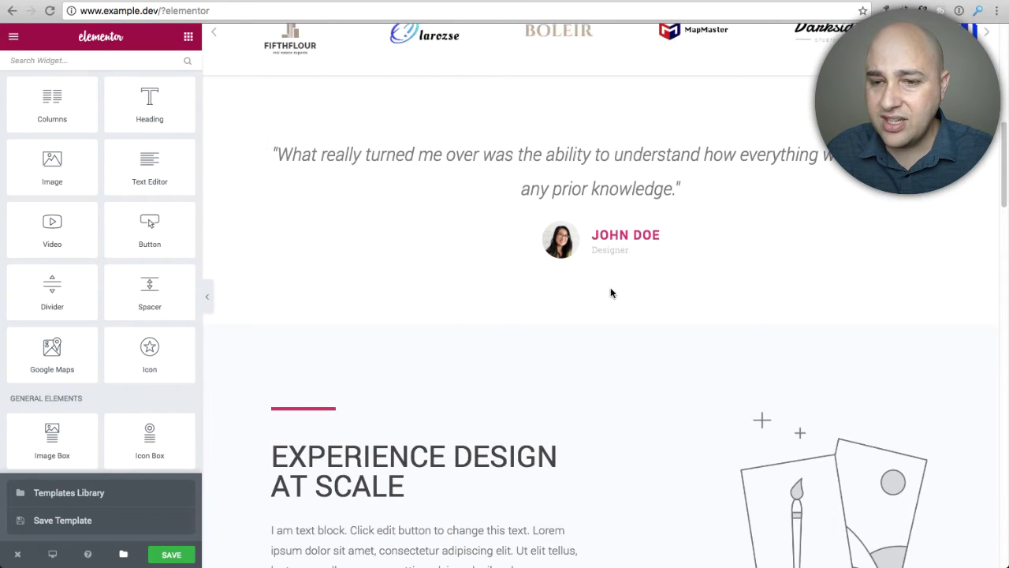
scroll(626, 305, down, 4)
scroll(567, 290, down, 1)
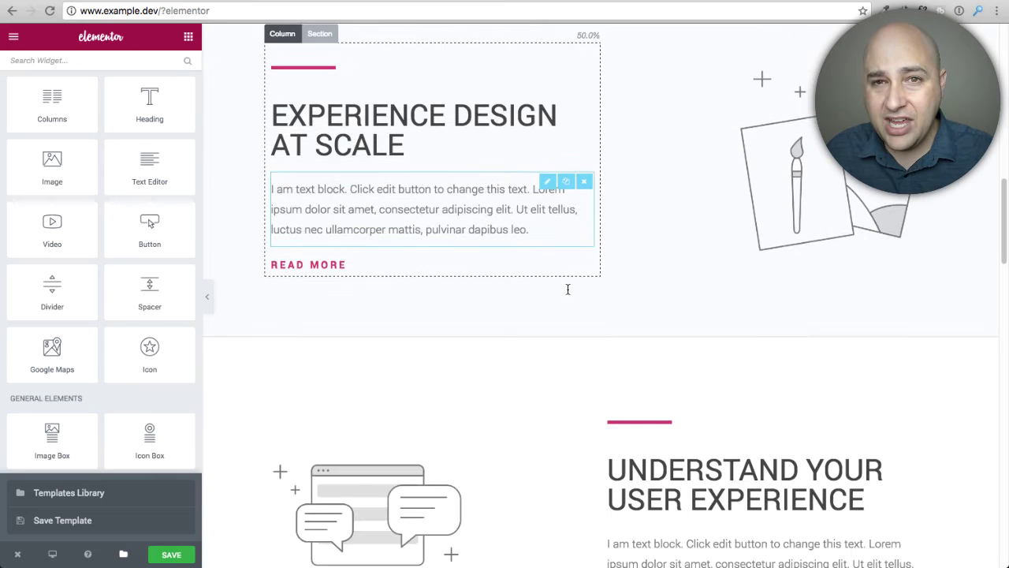
scroll(568, 289, down, 2)
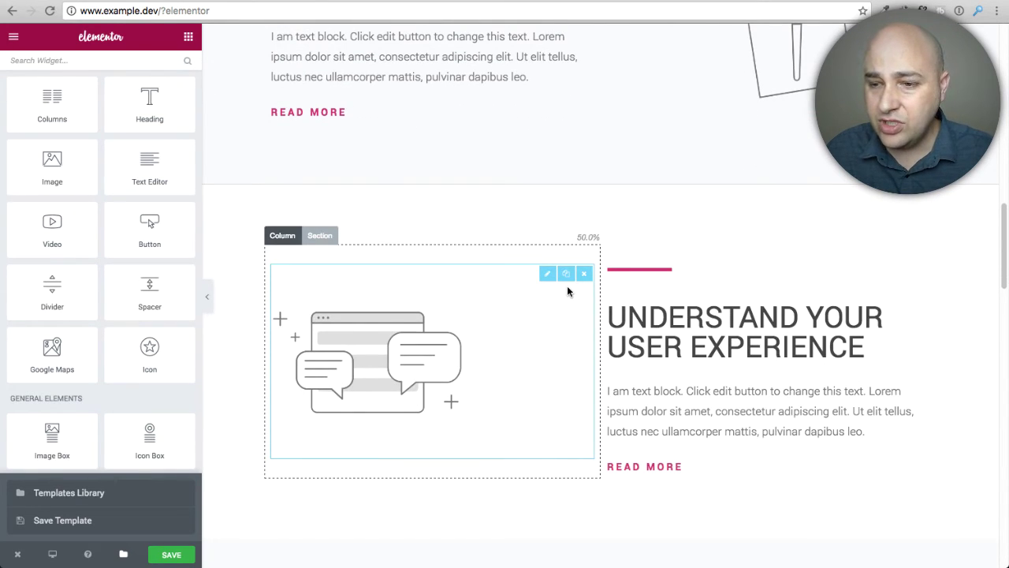
scroll(566, 291, down, 3)
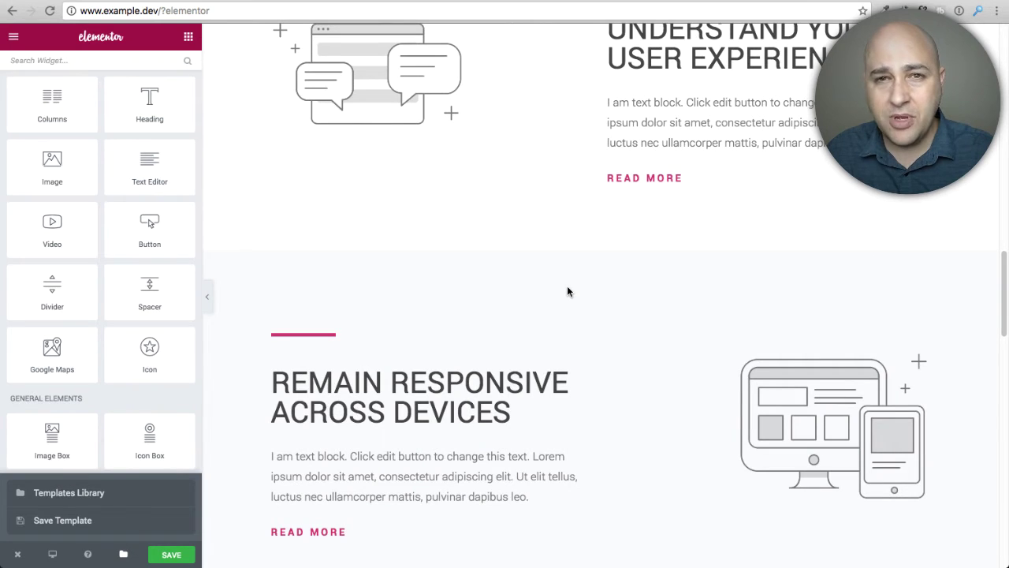
scroll(566, 291, down, 5)
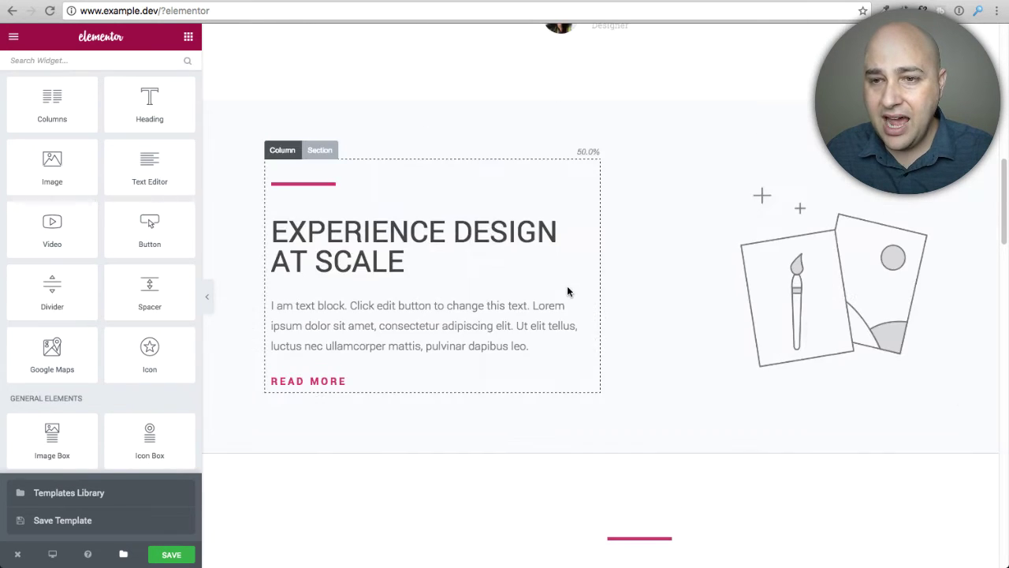
scroll(567, 292, down, 5)
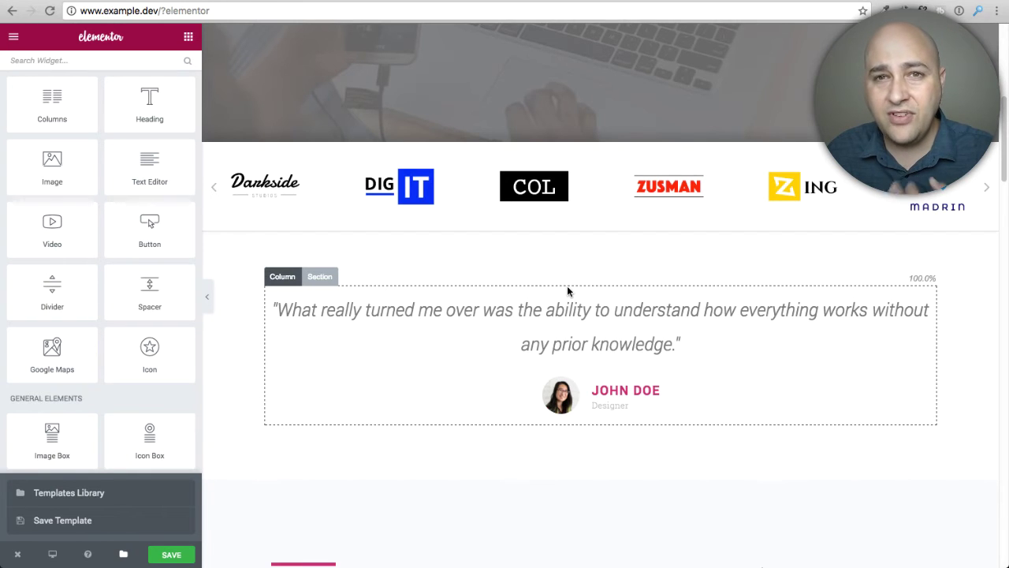
scroll(566, 291, up, 4)
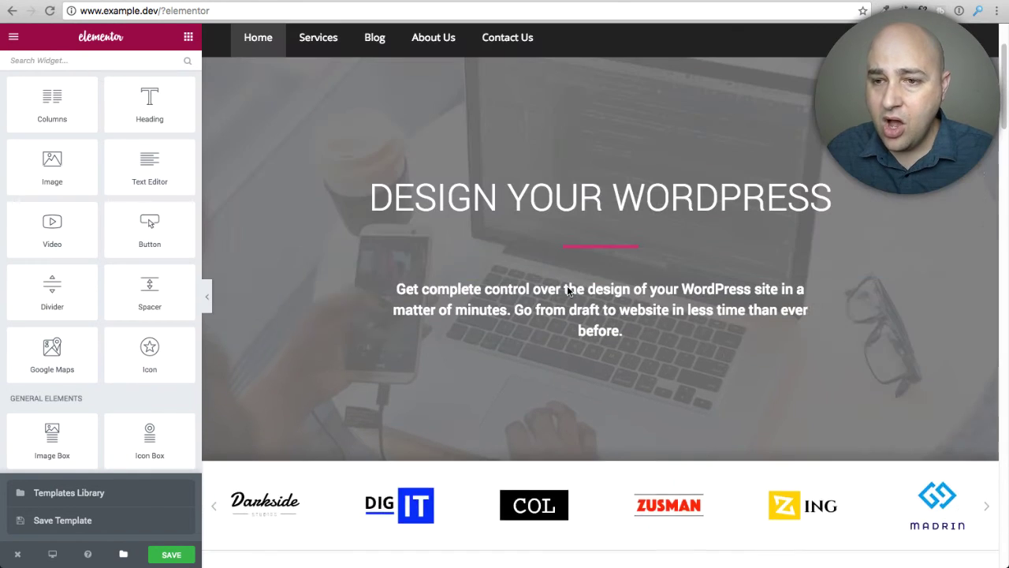
- Change the hero heading to 'DESIGN YOUR NEW WEBSITE' and select all the subtitle text
click(520, 189)
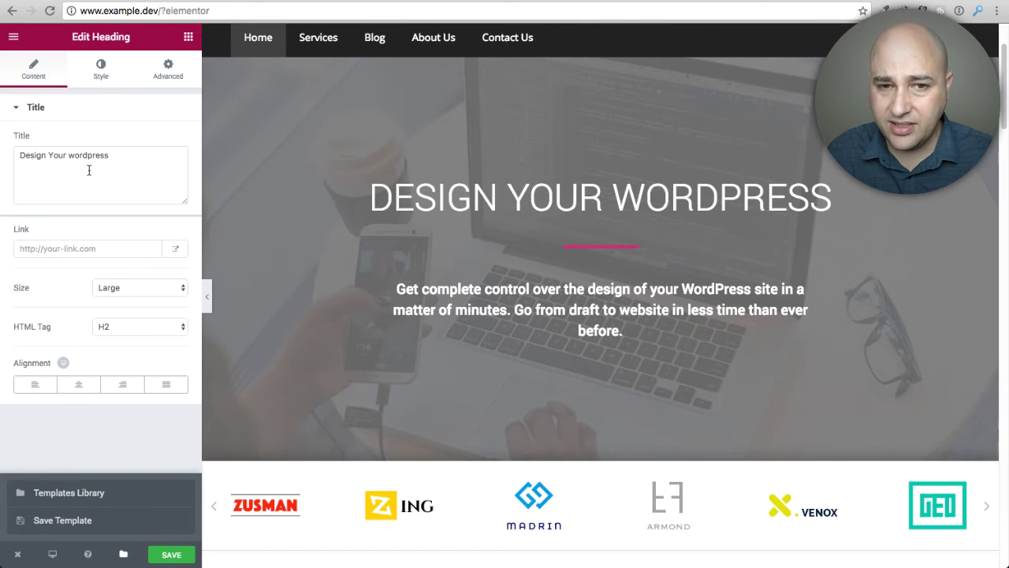
drag(71, 155, 129, 153)
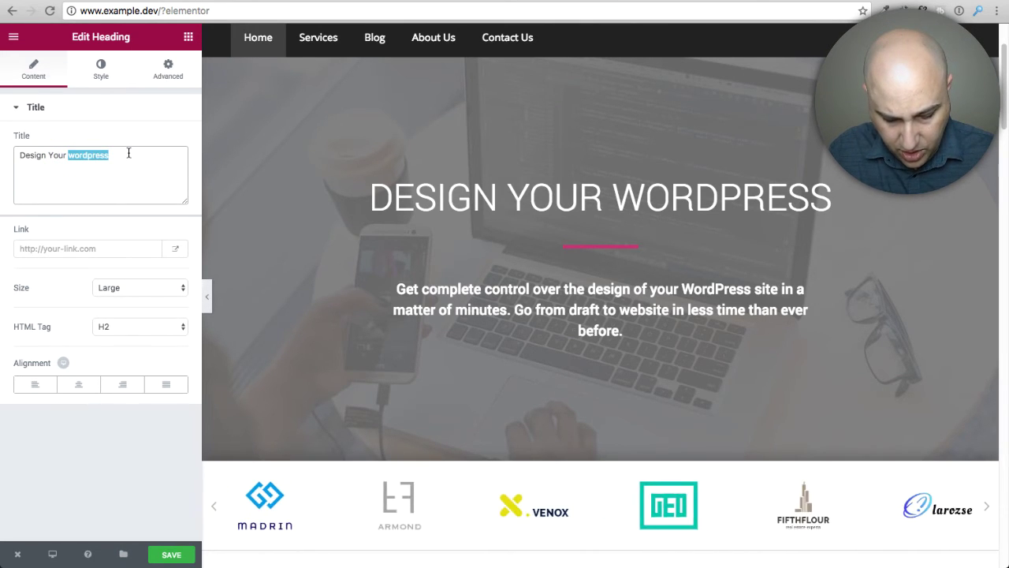
text(New W)
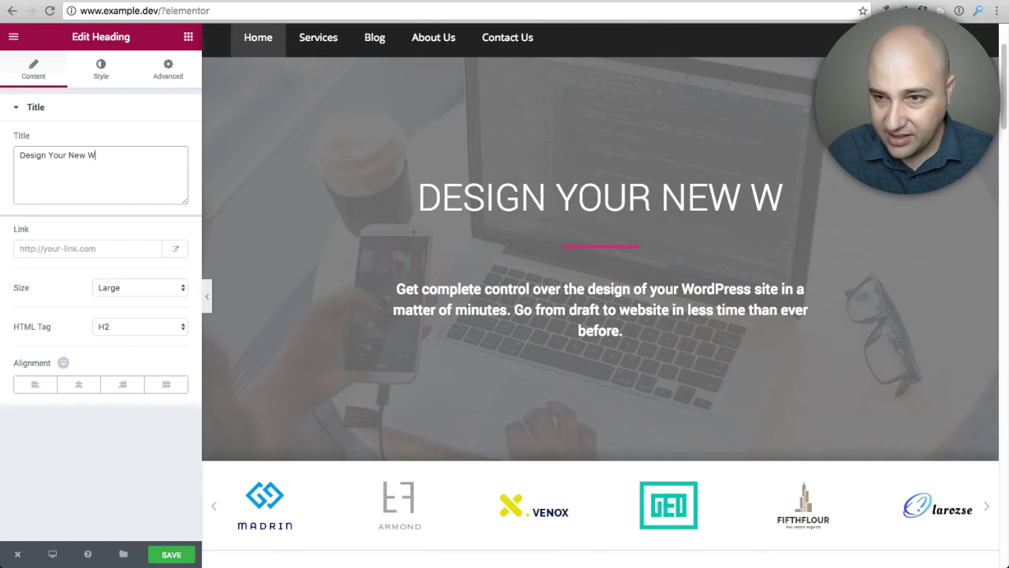
text(ebsite)
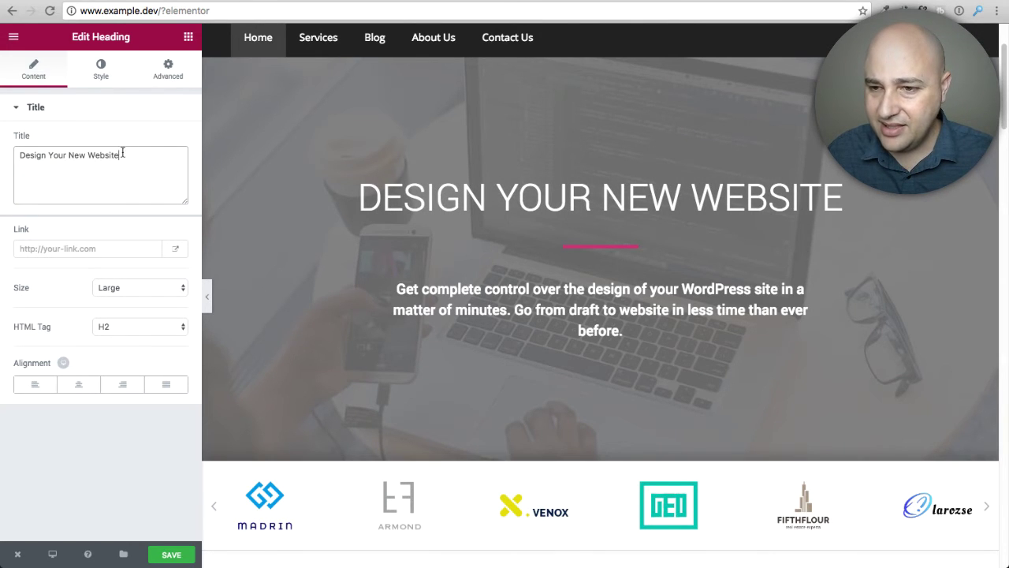
click(605, 287)
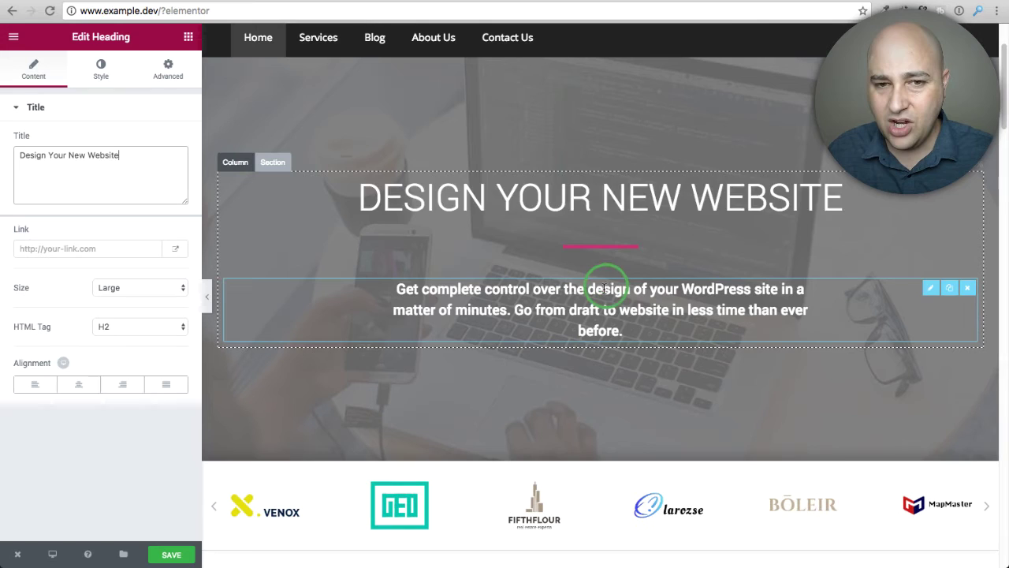
triple_click(111, 186)
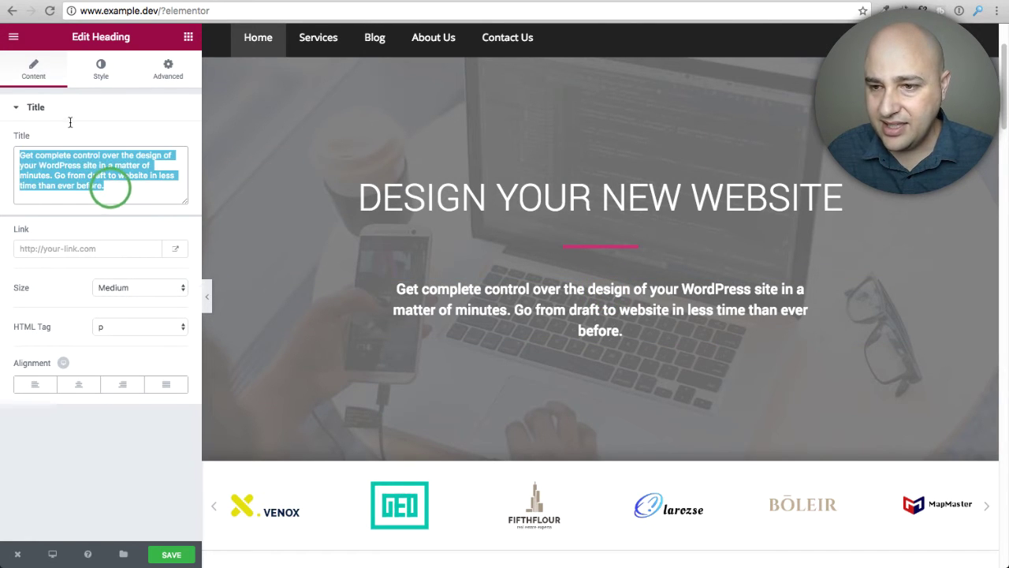
- Color the hero divider blue #2d8ac4 and adjust its line weight
click(626, 248)
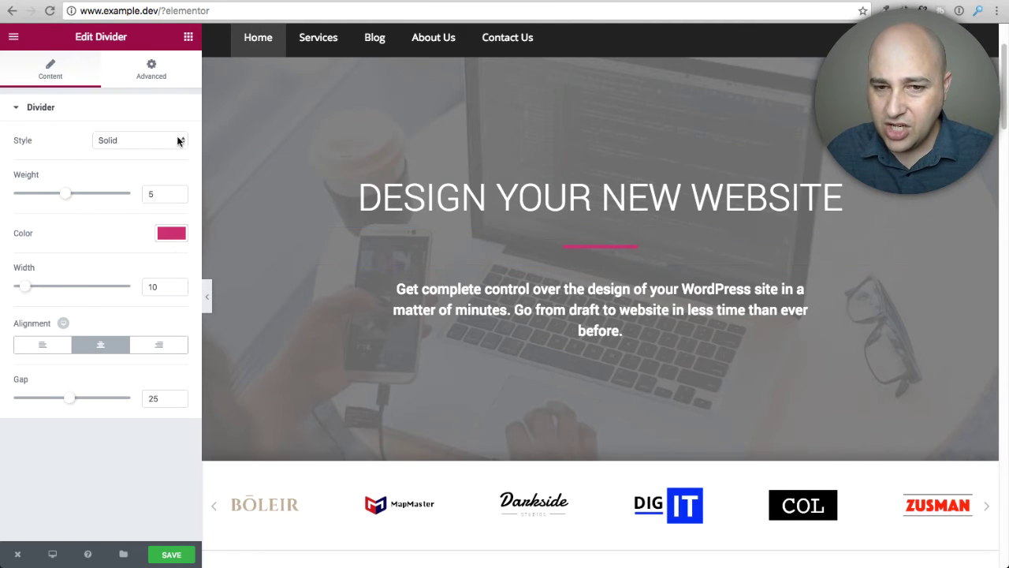
click(177, 230)
drag(128, 273, 81, 282)
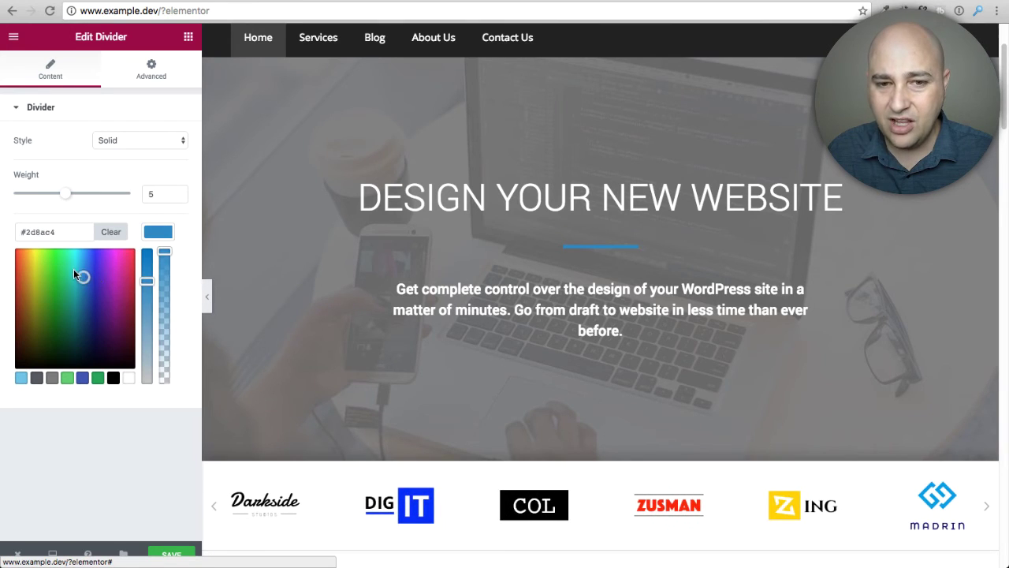
click(189, 209)
mouse_move(67, 193)
mouse_down()
mouse_move(117, 194)
mouse_move(68, 198)
mouse_up()
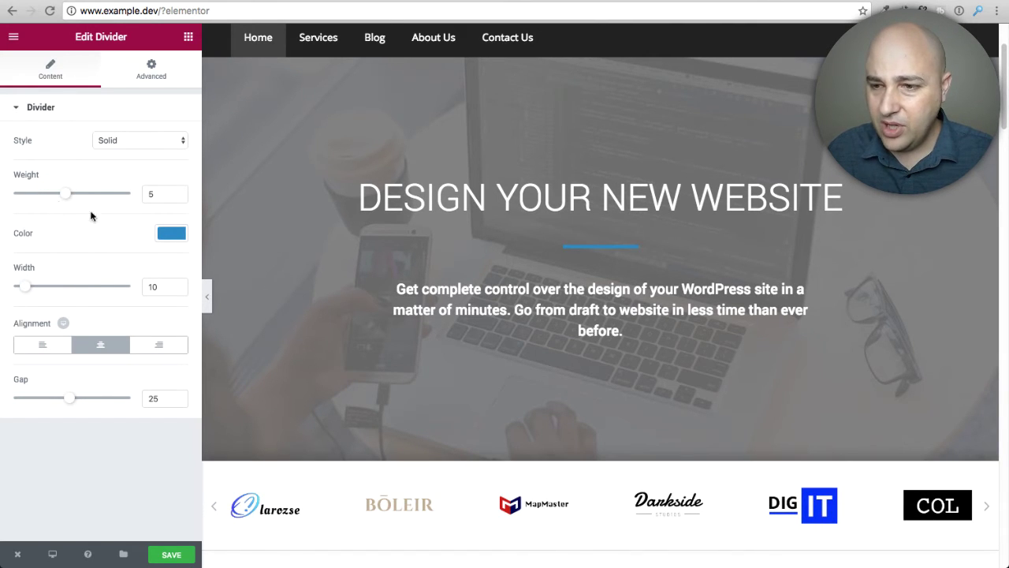
- Lower the hero section's Background Overlay opacity from 0.89 to 0.84
scroll(464, 270, down, 2)
scroll(465, 276, up, 4)
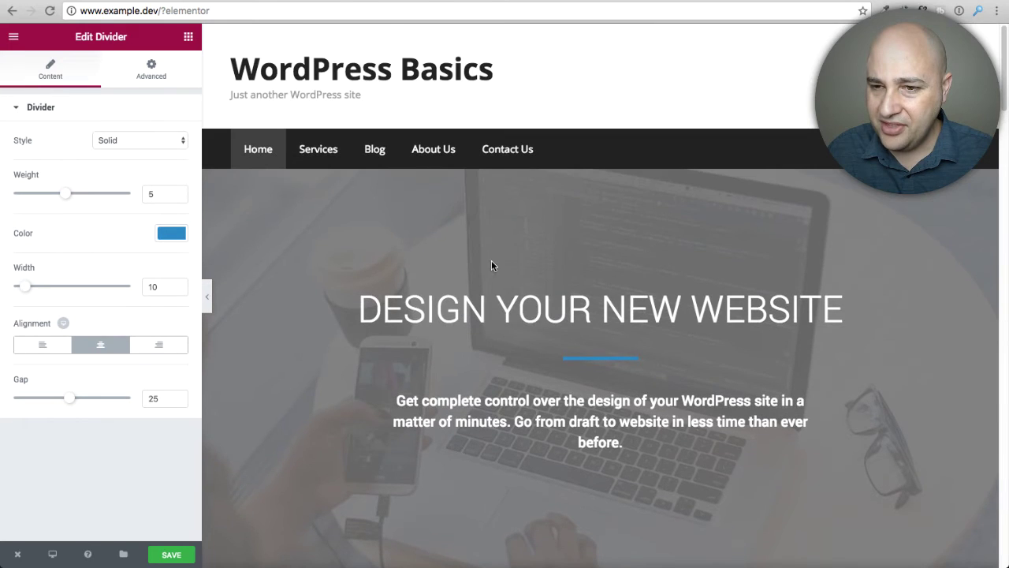
scroll(622, 272, down, 1)
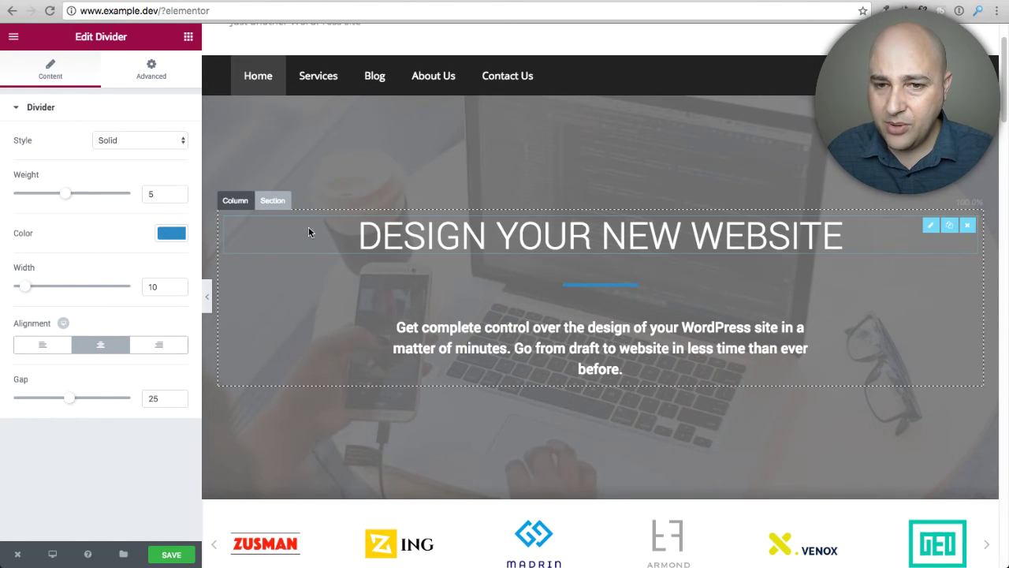
click(274, 200)
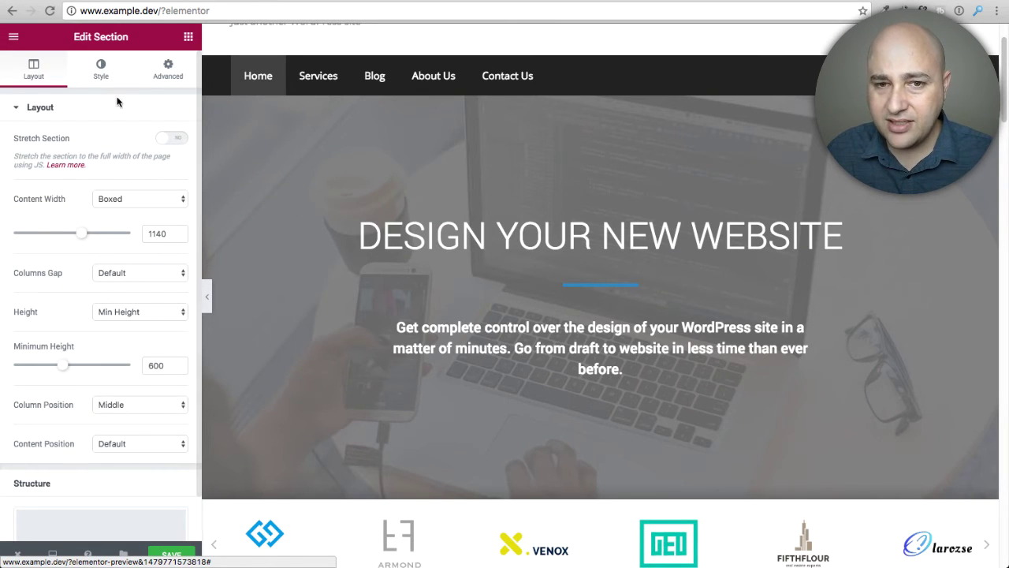
click(101, 68)
mouse_move(96, 301)
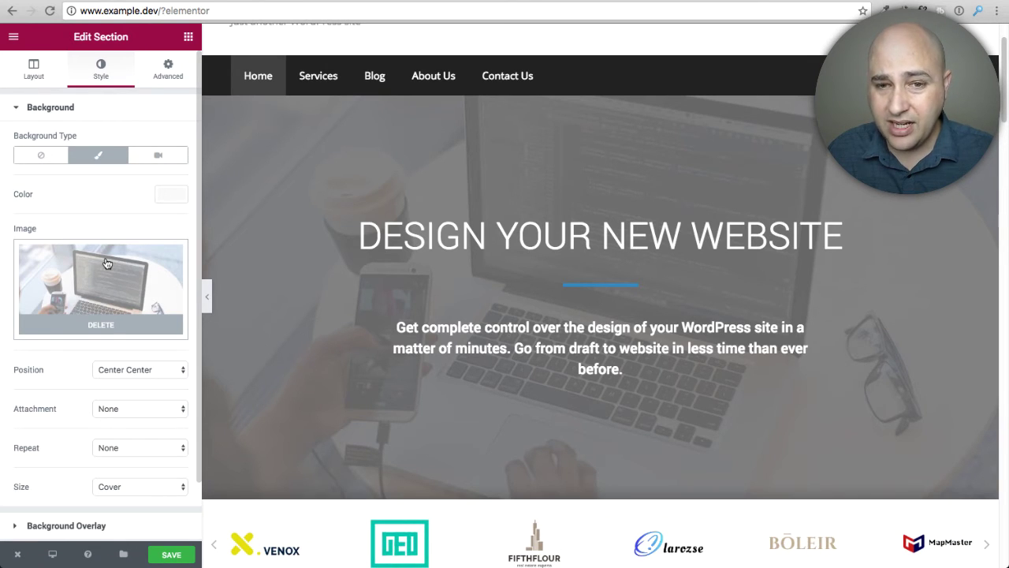
scroll(107, 264, down, 2)
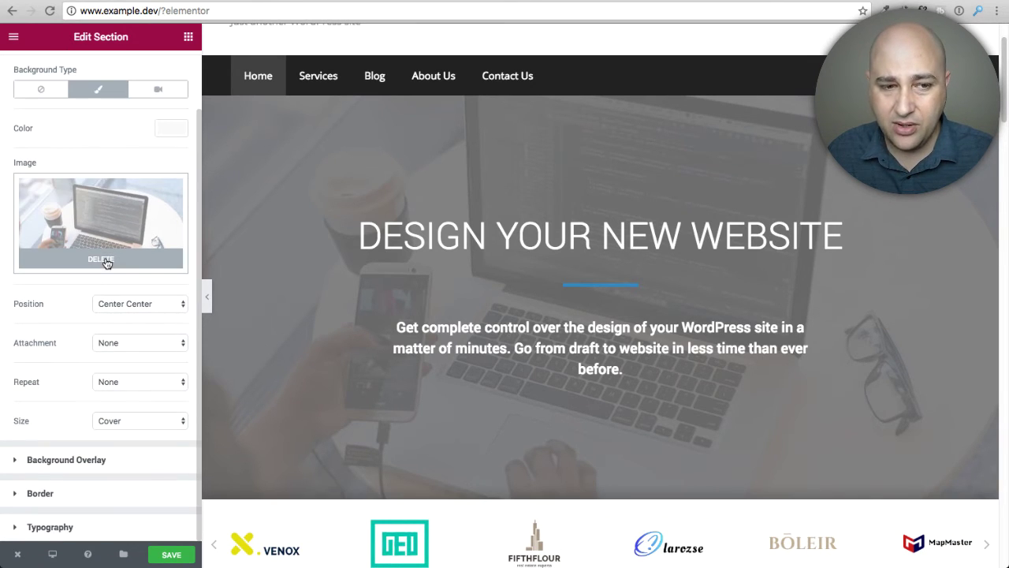
click(82, 459)
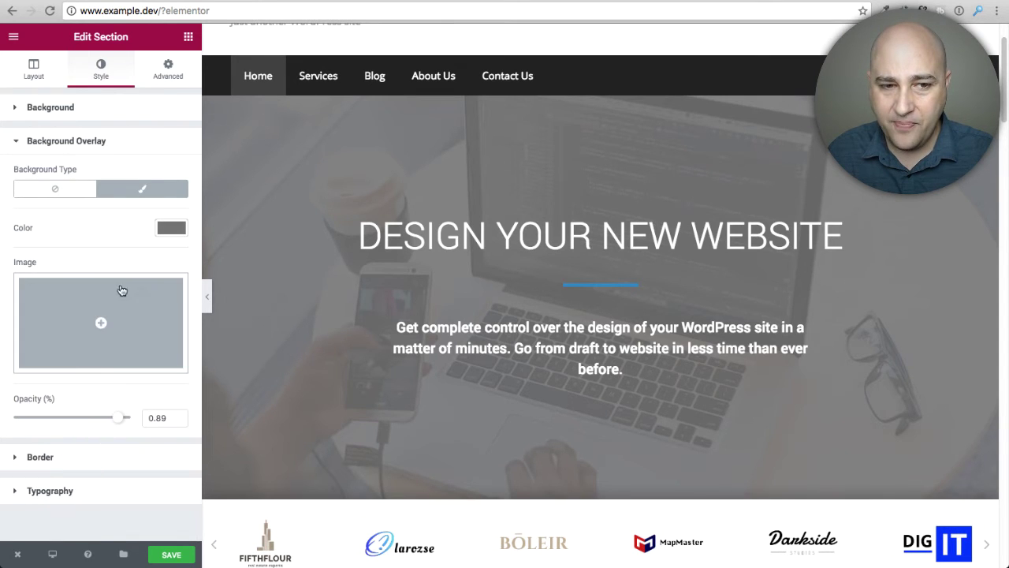
click(117, 417)
mouse_move(118, 421)
mouse_down()
mouse_move(4, 409)
mouse_move(113, 416)
mouse_up()
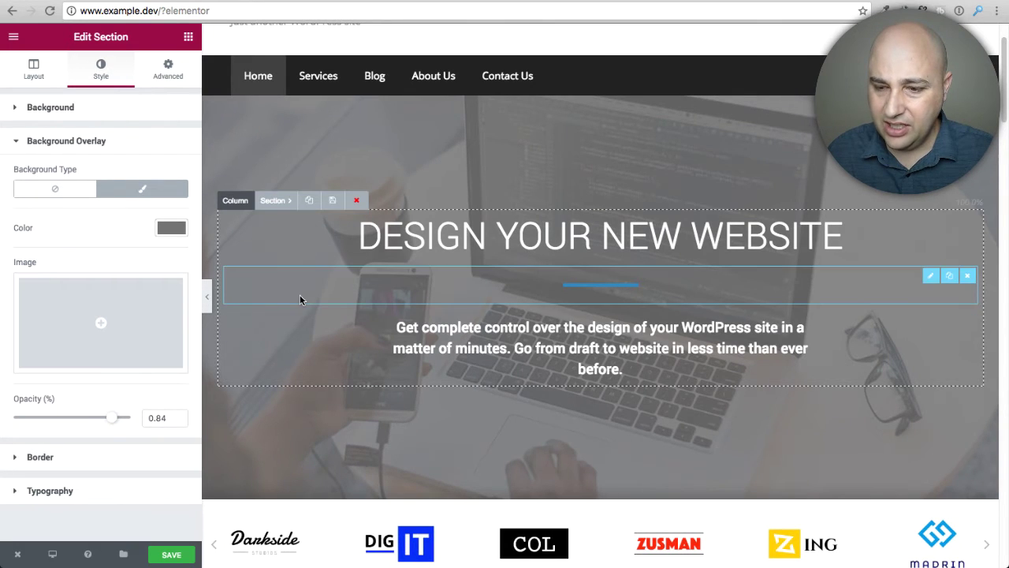
- Open the Edit Image panel for the chat-bubble illustration in Understand Your User Experience
scroll(410, 303, down, 5)
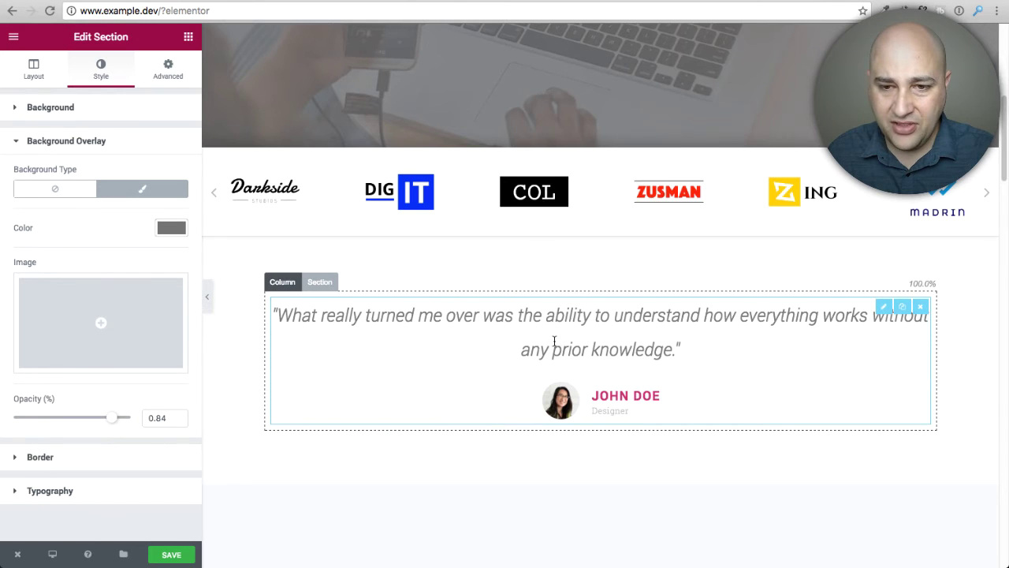
scroll(533, 327, down, 3)
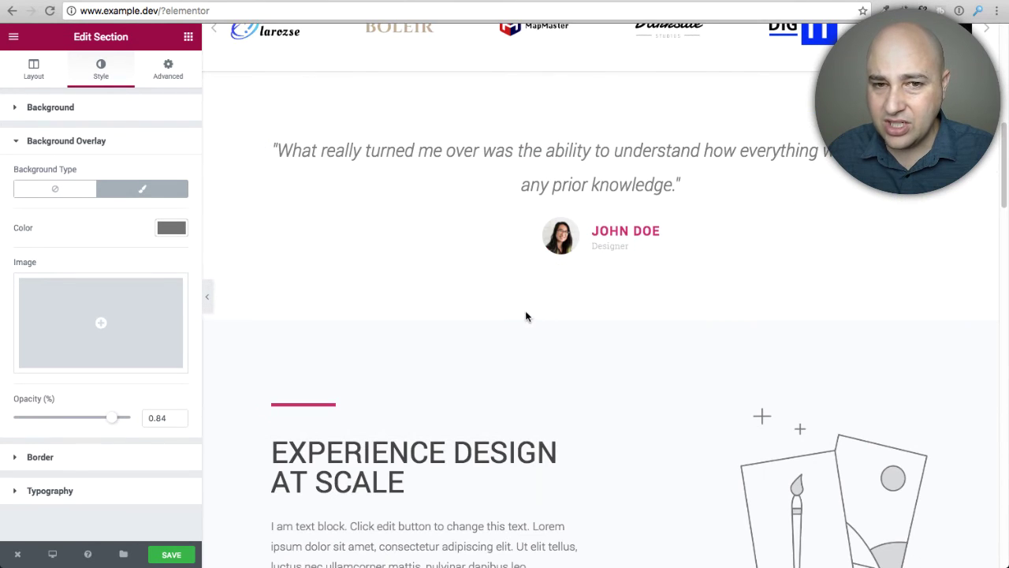
click(536, 177)
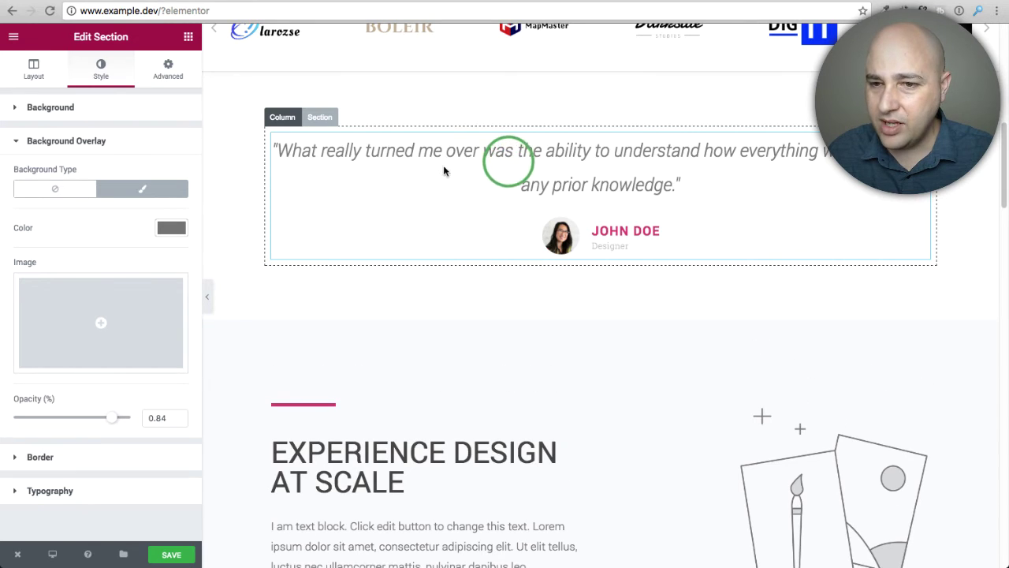
scroll(441, 206, down, 3)
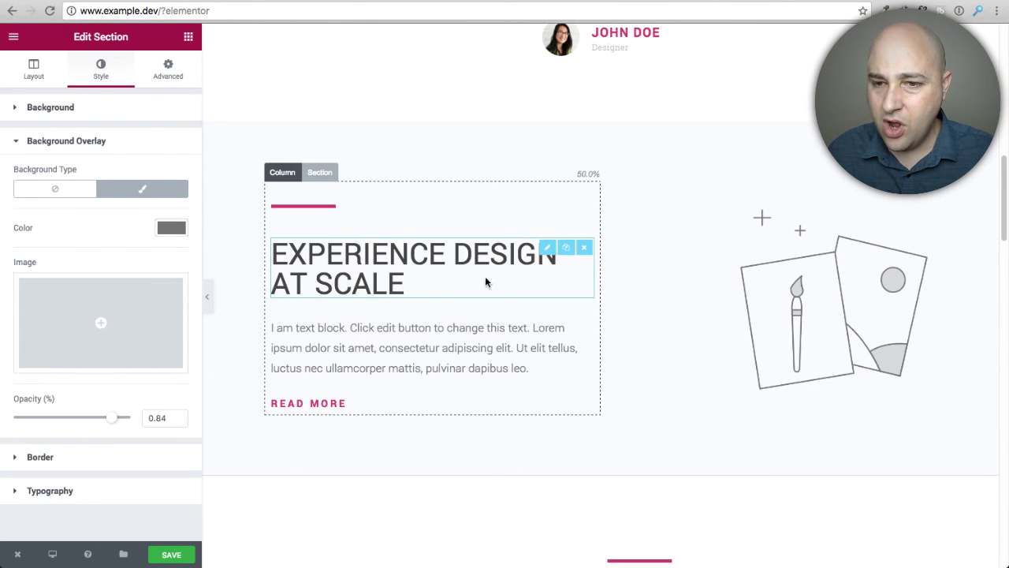
scroll(485, 277, down, 6)
click(377, 276)
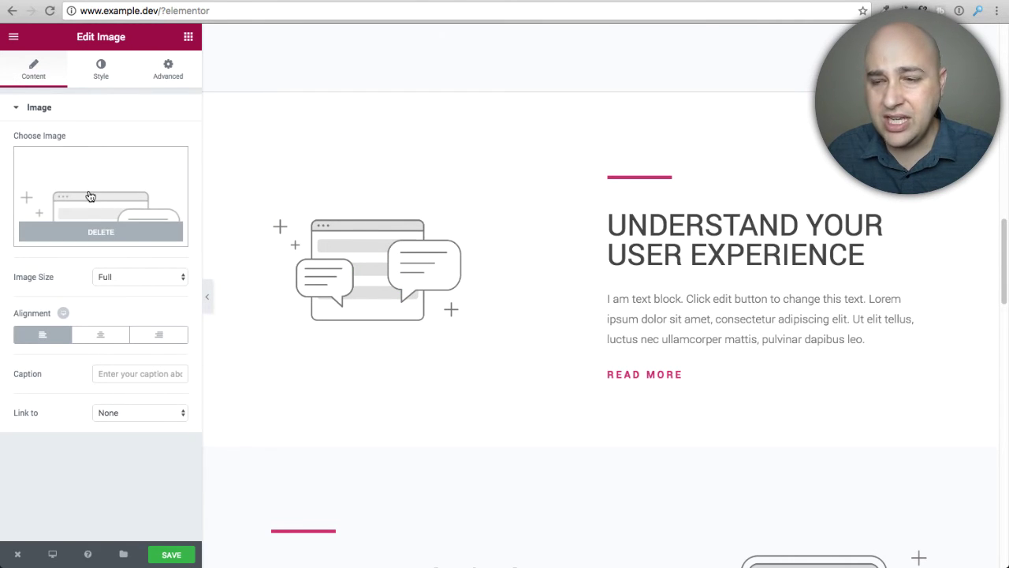
scroll(530, 232, down, 3)
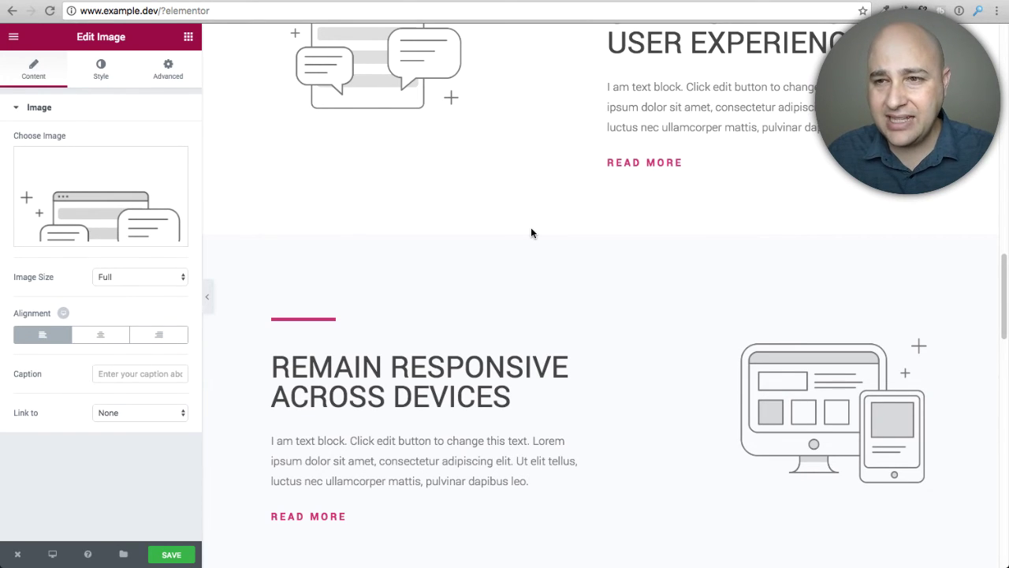
scroll(530, 233, up, 3)
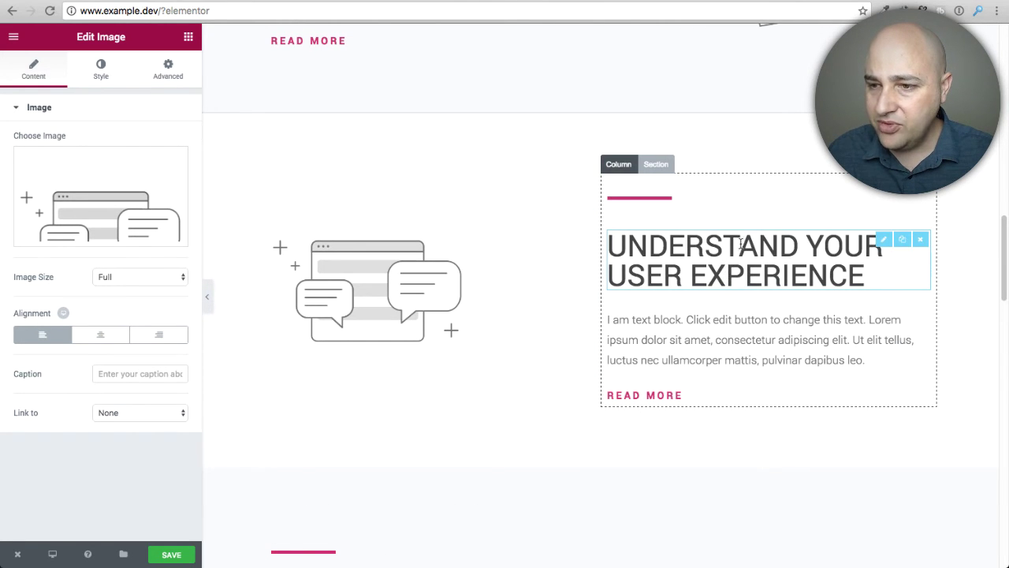
click(714, 247)
drag(714, 246, 784, 212)
scroll(614, 262, down, 5)
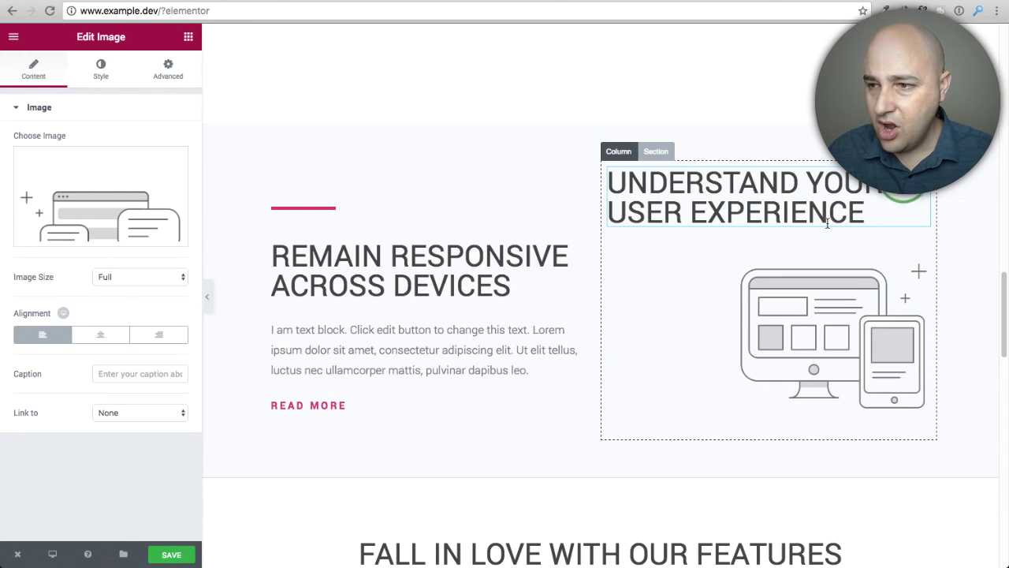
click(892, 199)
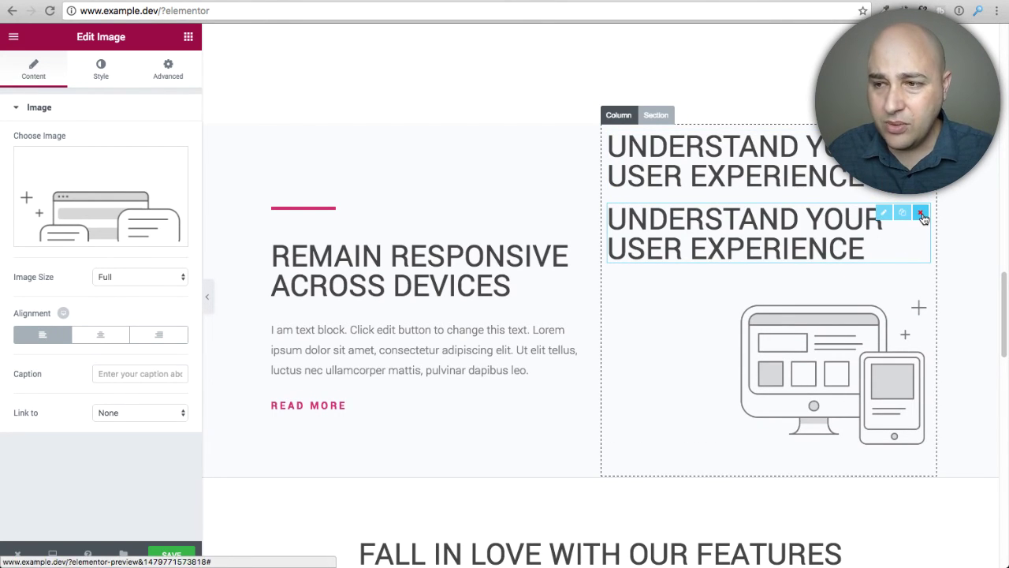
click(921, 214)
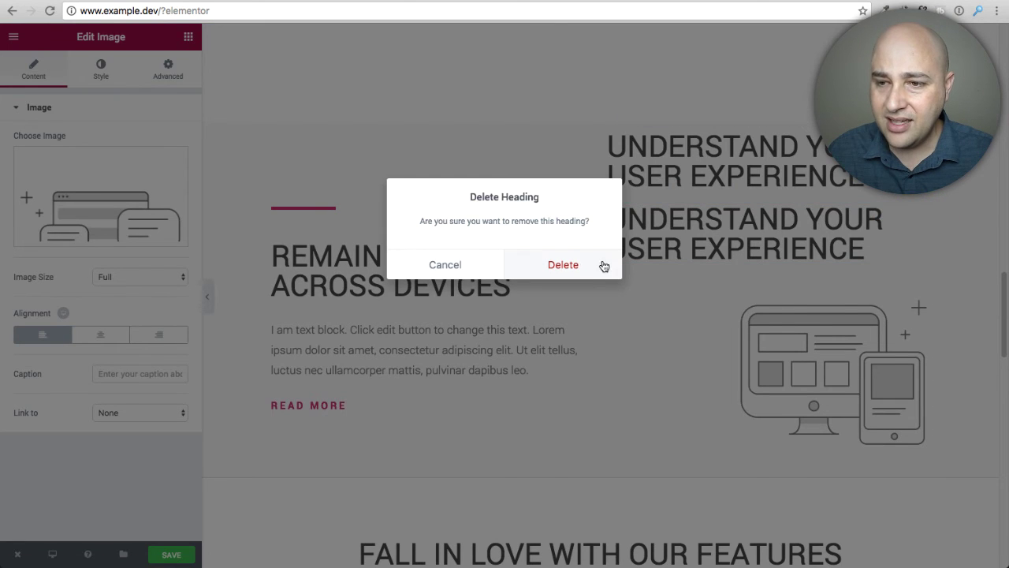
click(594, 263)
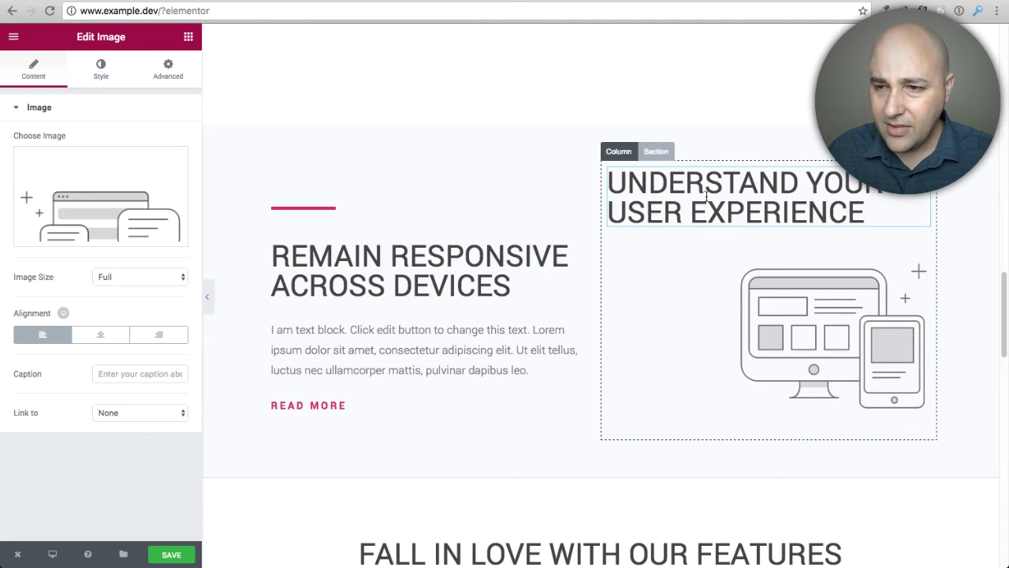
drag(751, 196, 676, 391)
scroll(712, 185, down, 8)
scroll(712, 372, down, 5)
scroll(707, 369, up, 4)
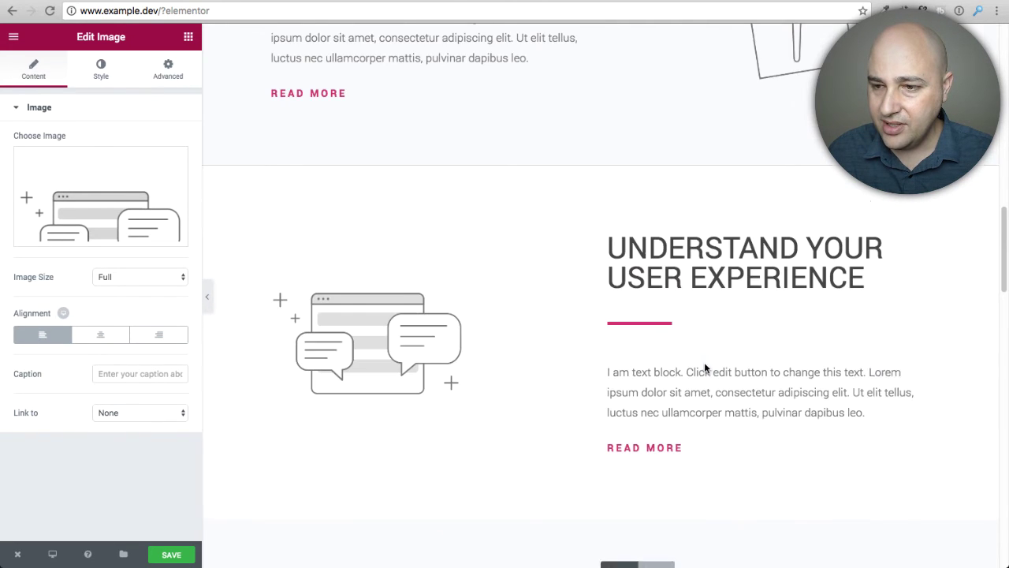
drag(703, 320, 688, 277)
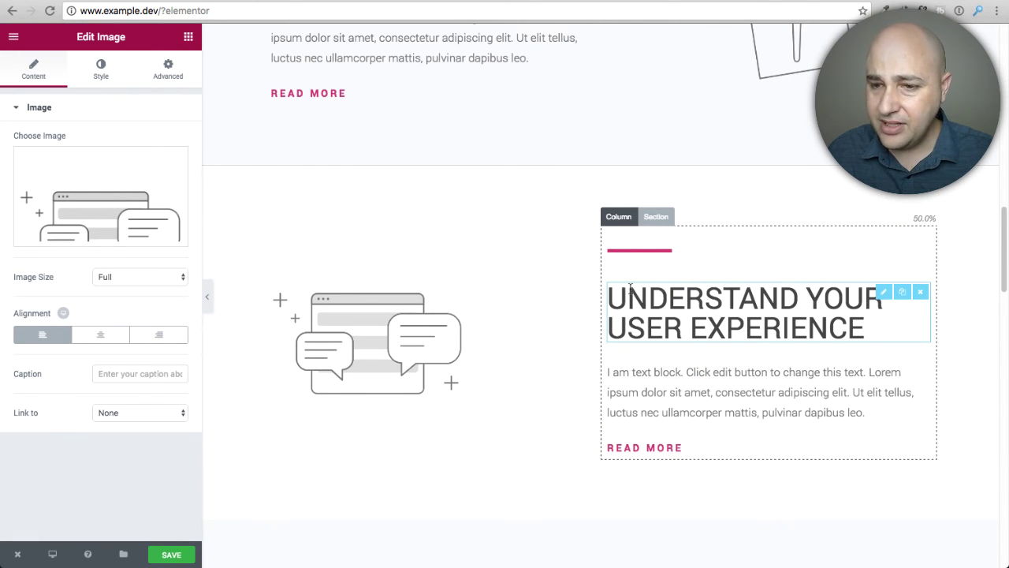
scroll(581, 296, down, 10)
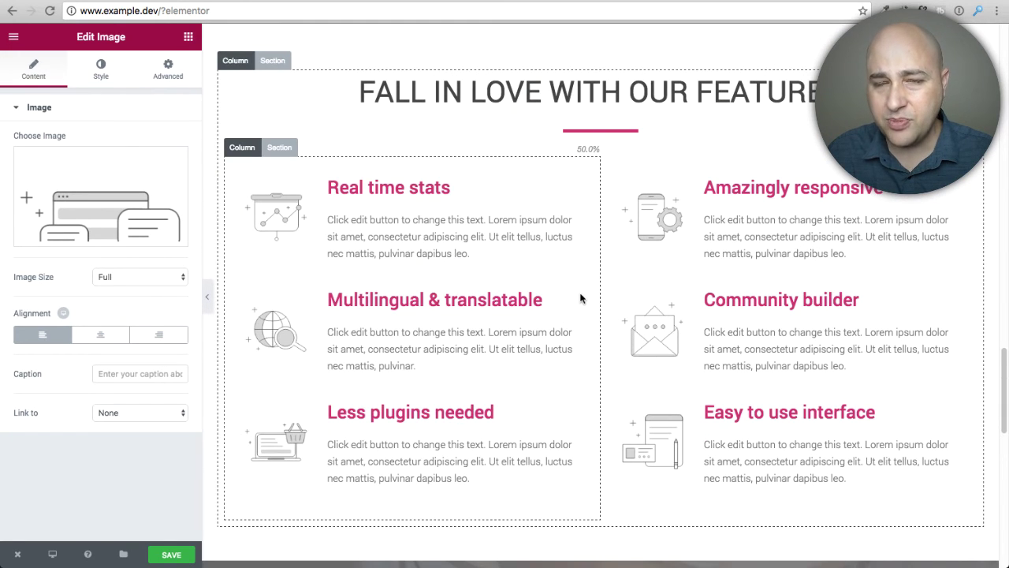